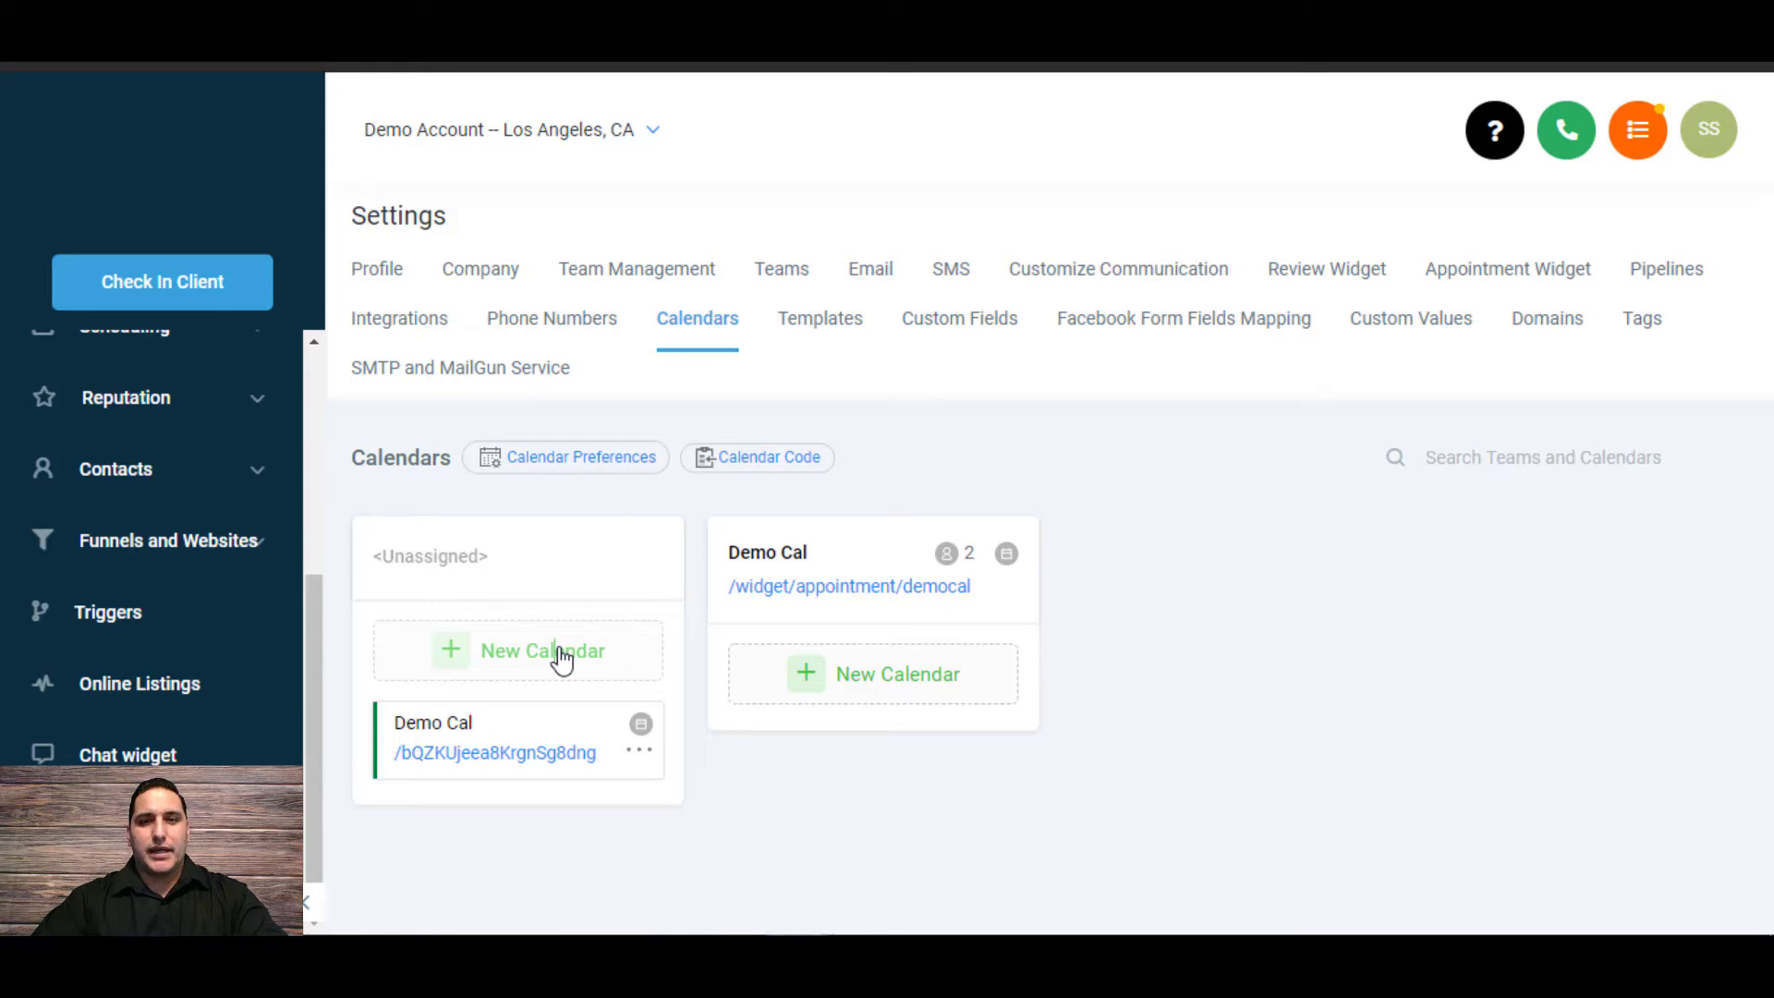
Start a new unassigned calendar and name it "My First Calendar".
left_click_drag(562, 658, 564, 607)
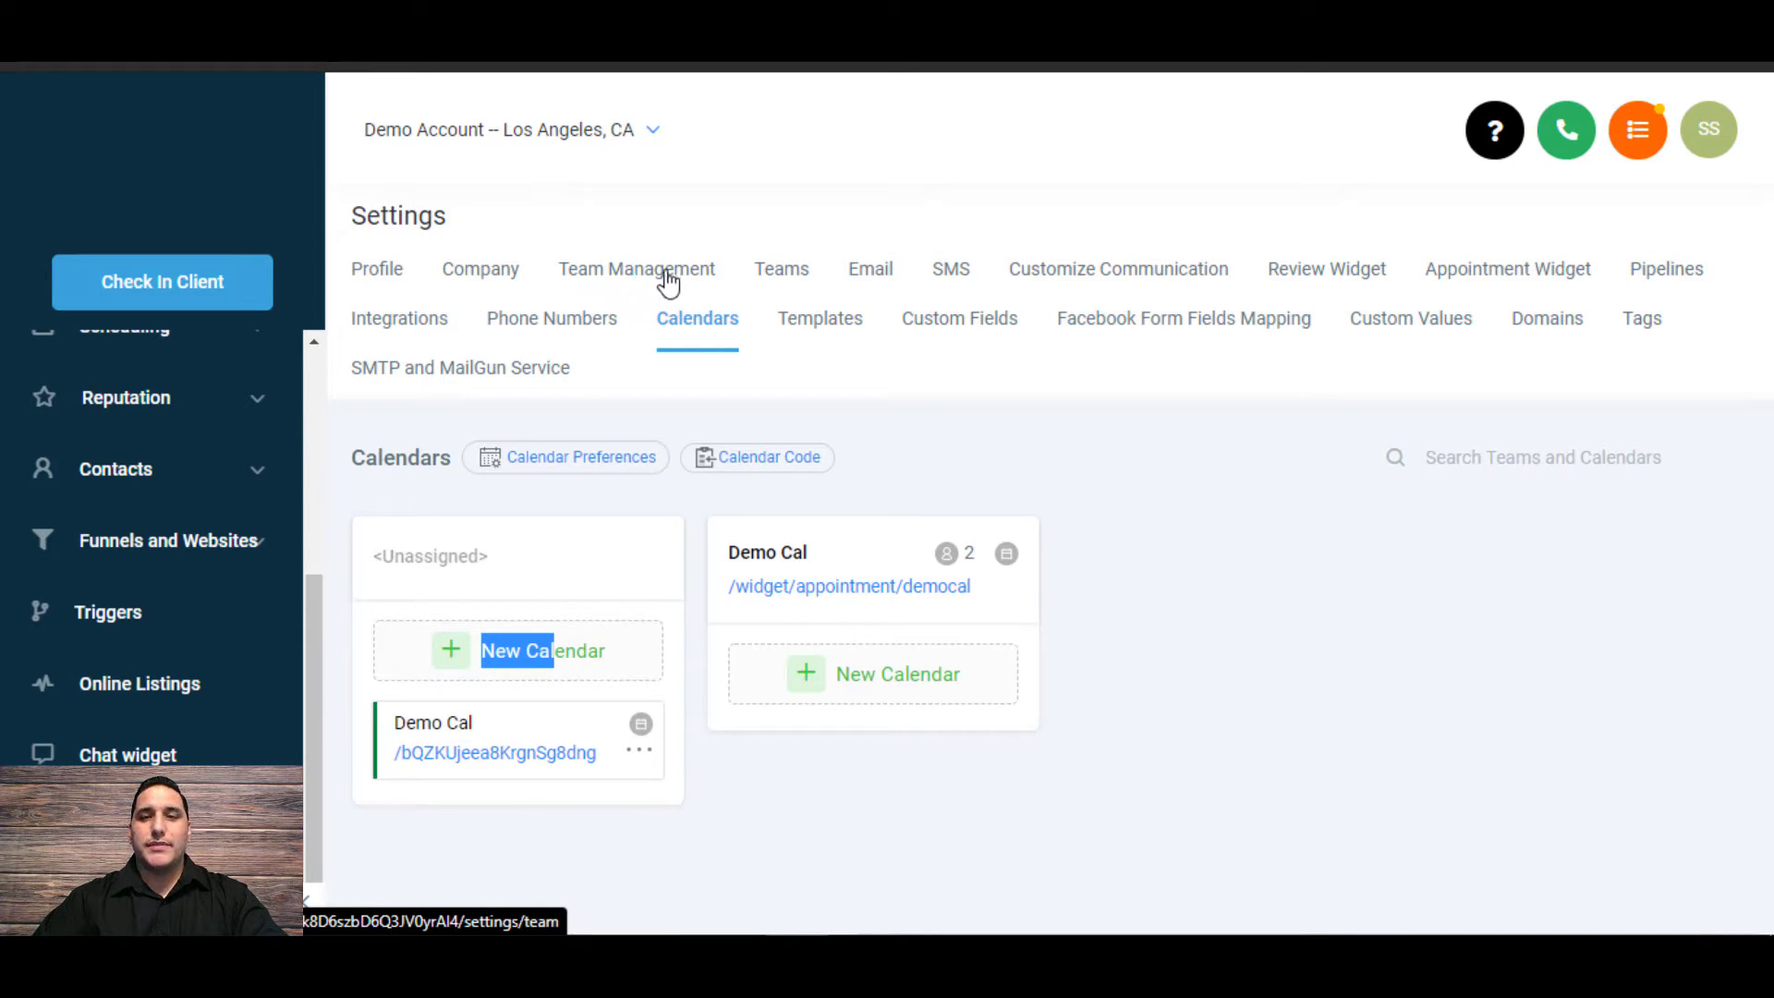
left_click(583, 652)
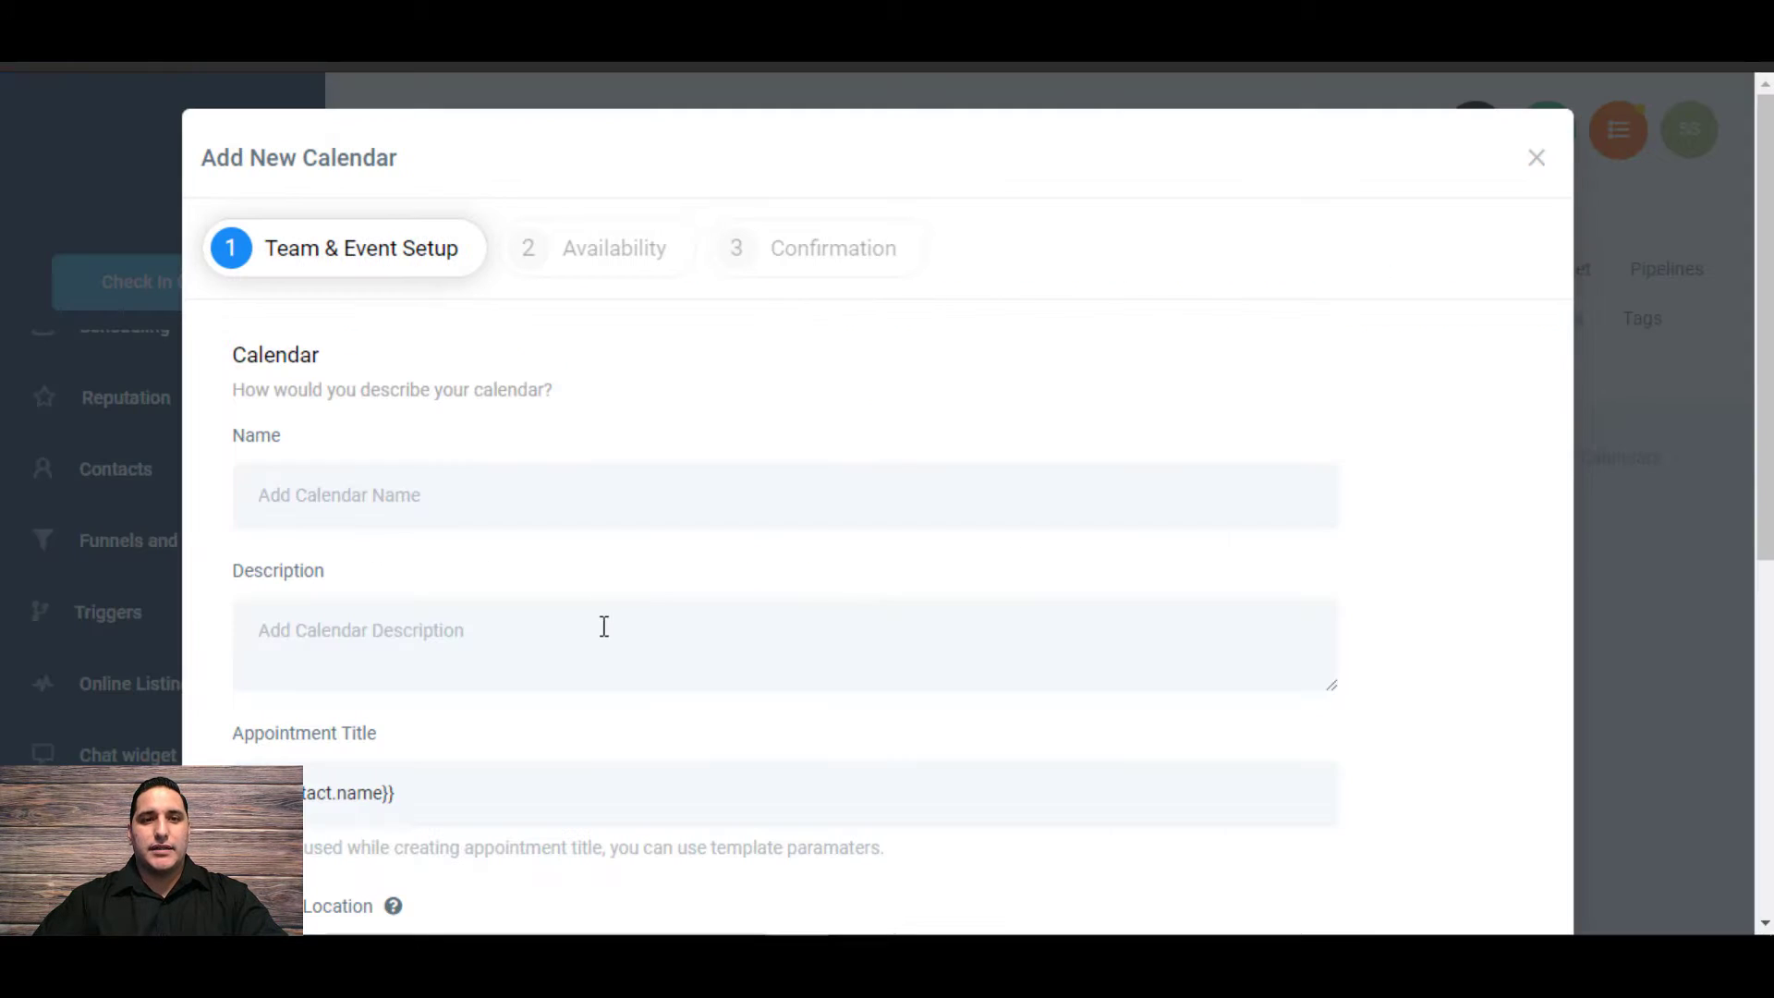
scroll(690, 475, "down", 1)
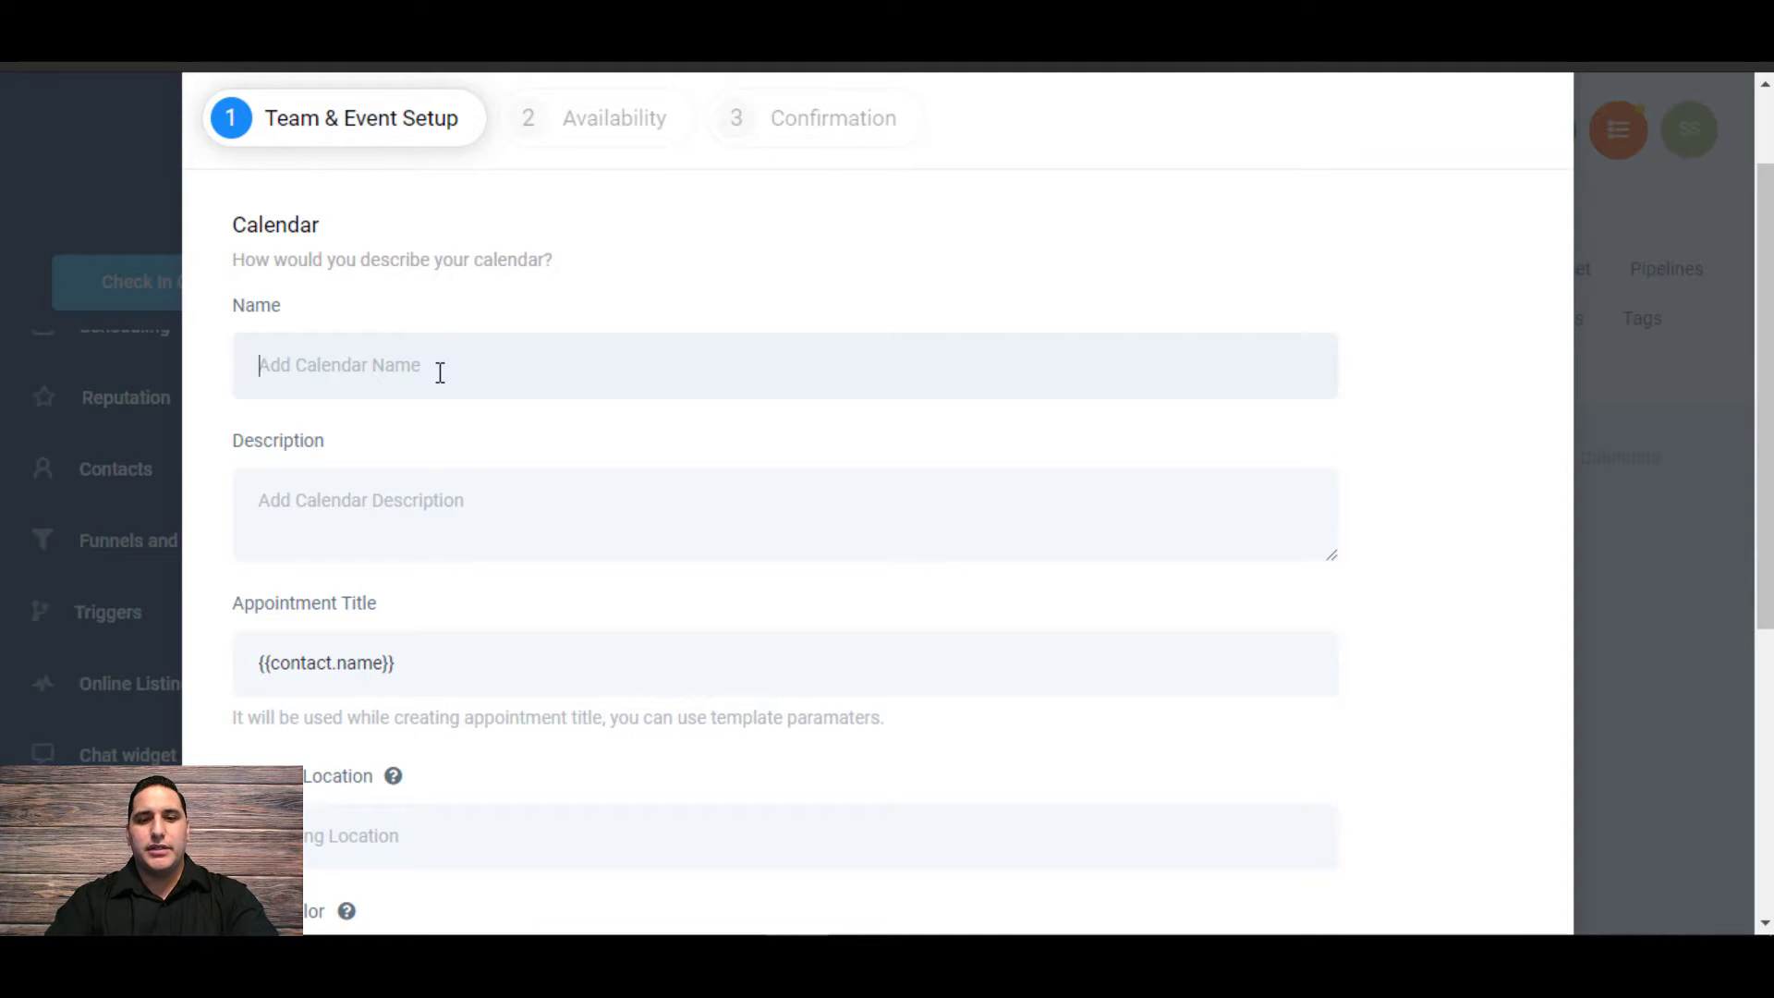
type("My Fir")
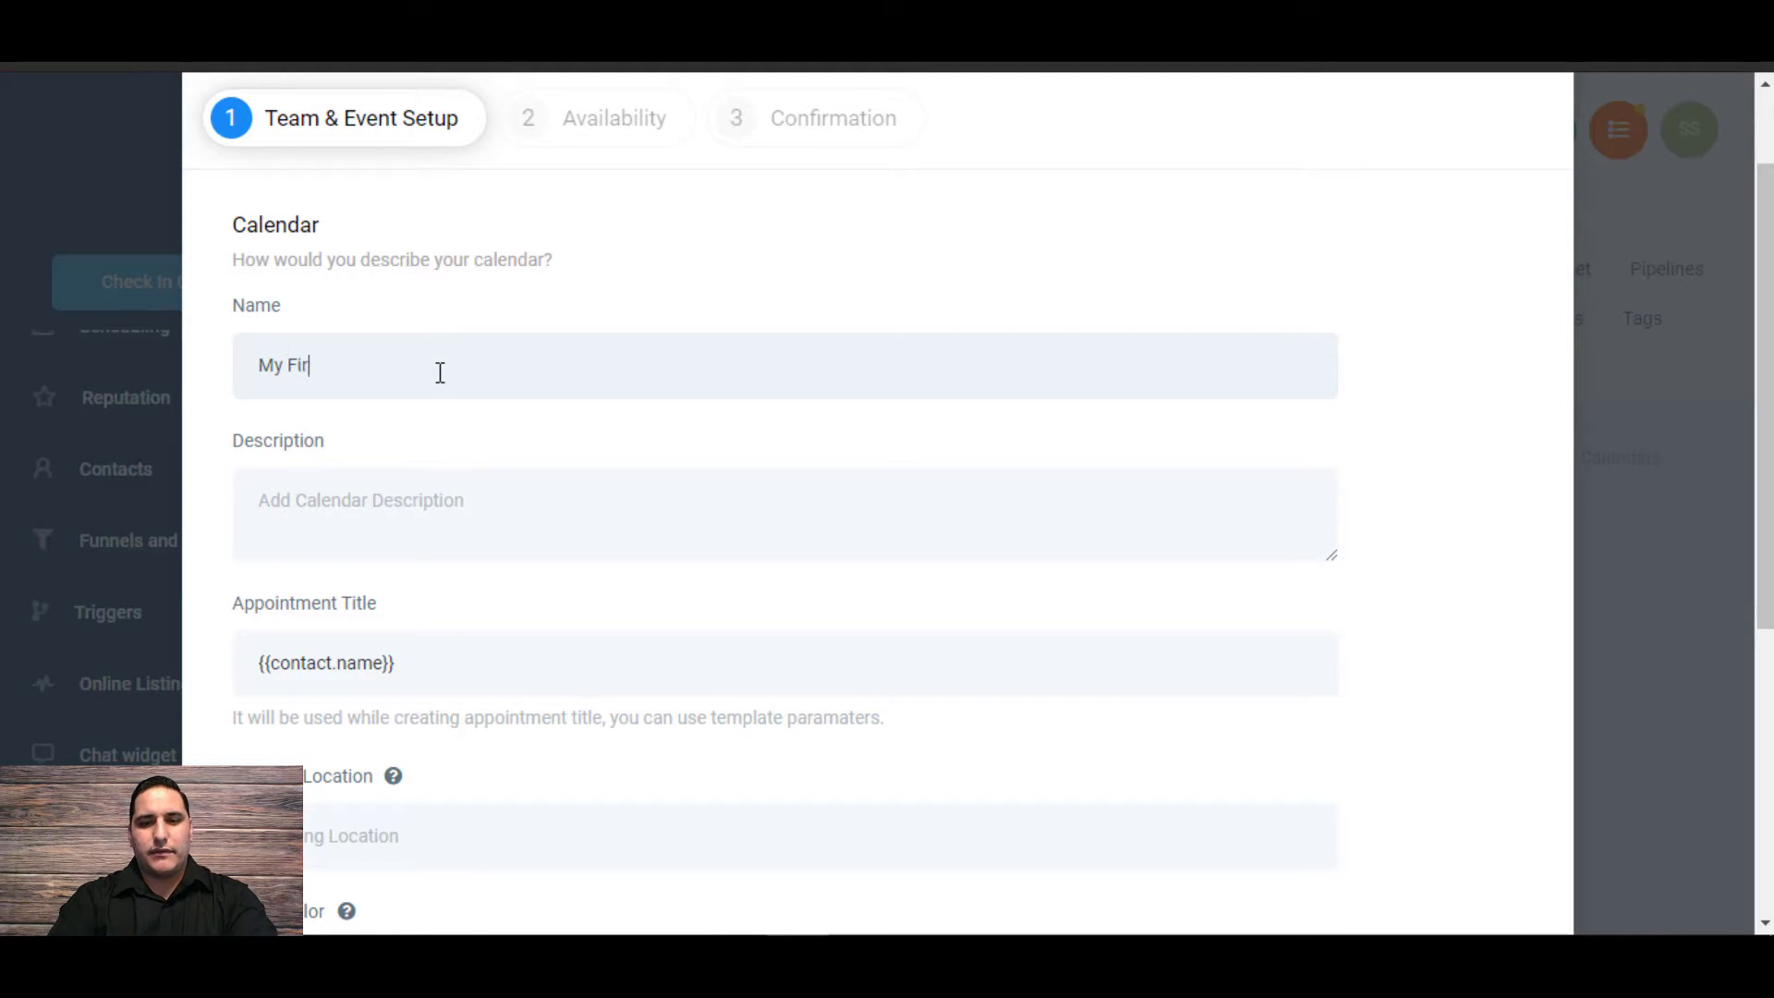
type("st Calendar")
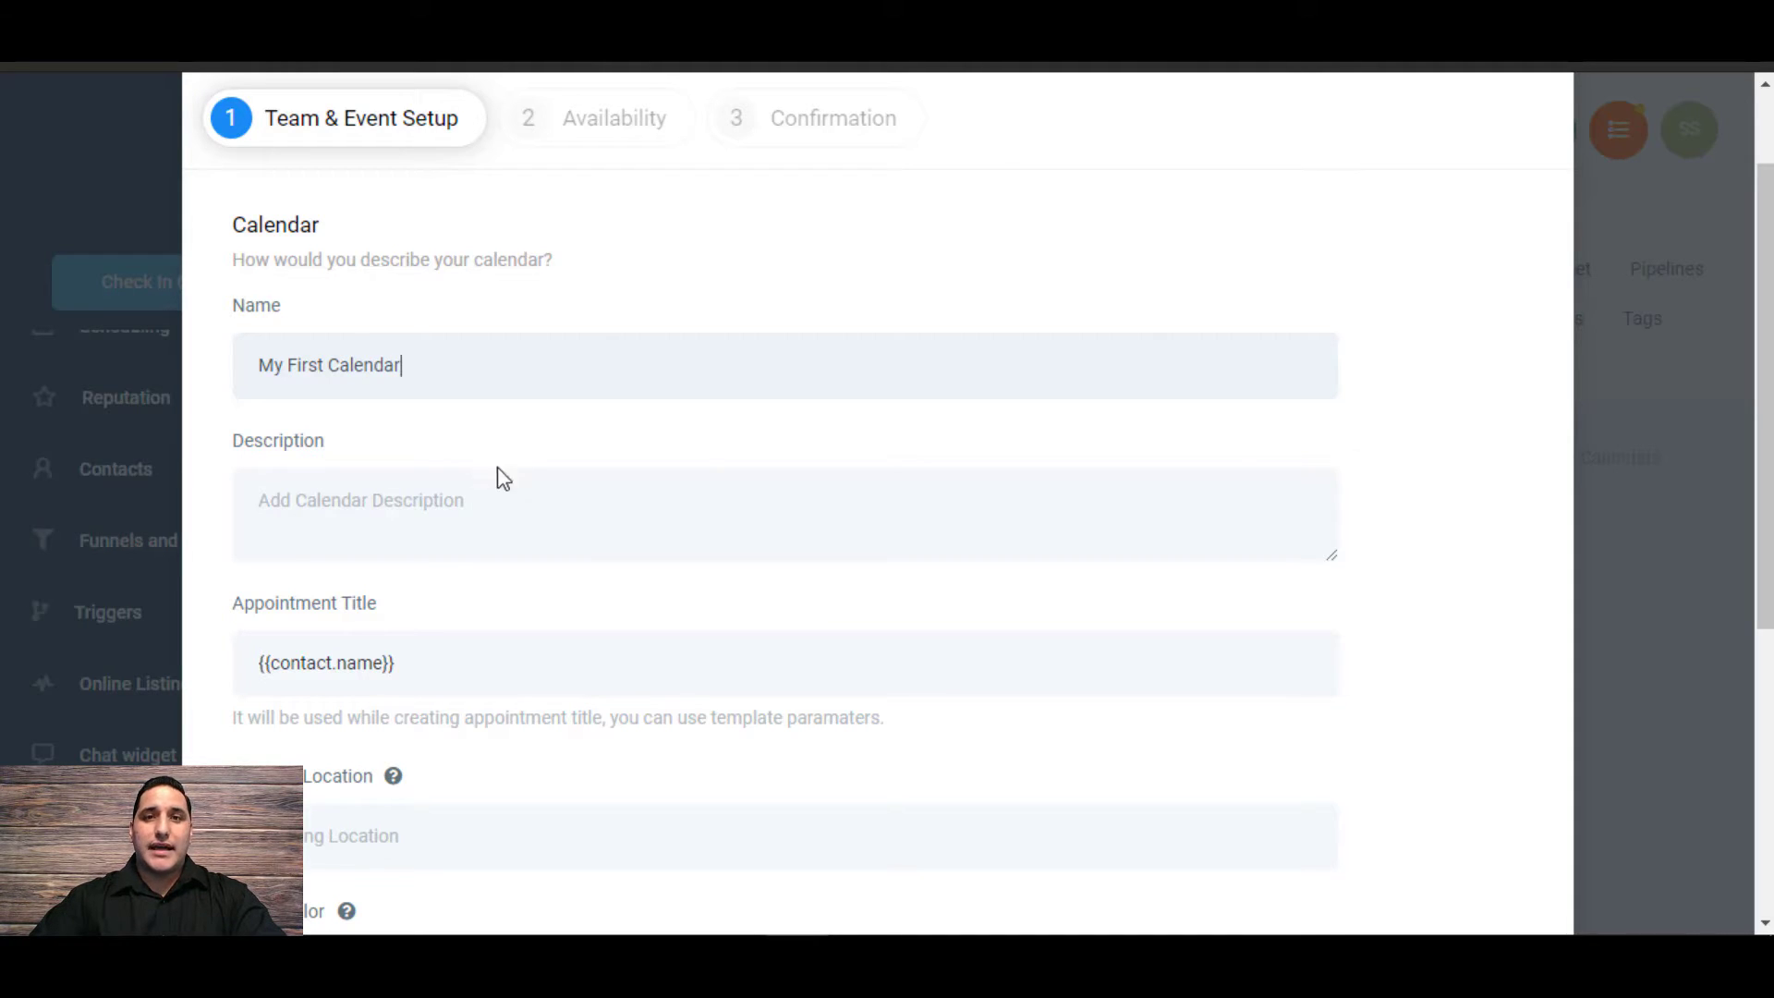
Link the calendar to Google and select the demo user's Google account as its Google Calendar.
scroll(462, 509, "down", 1)
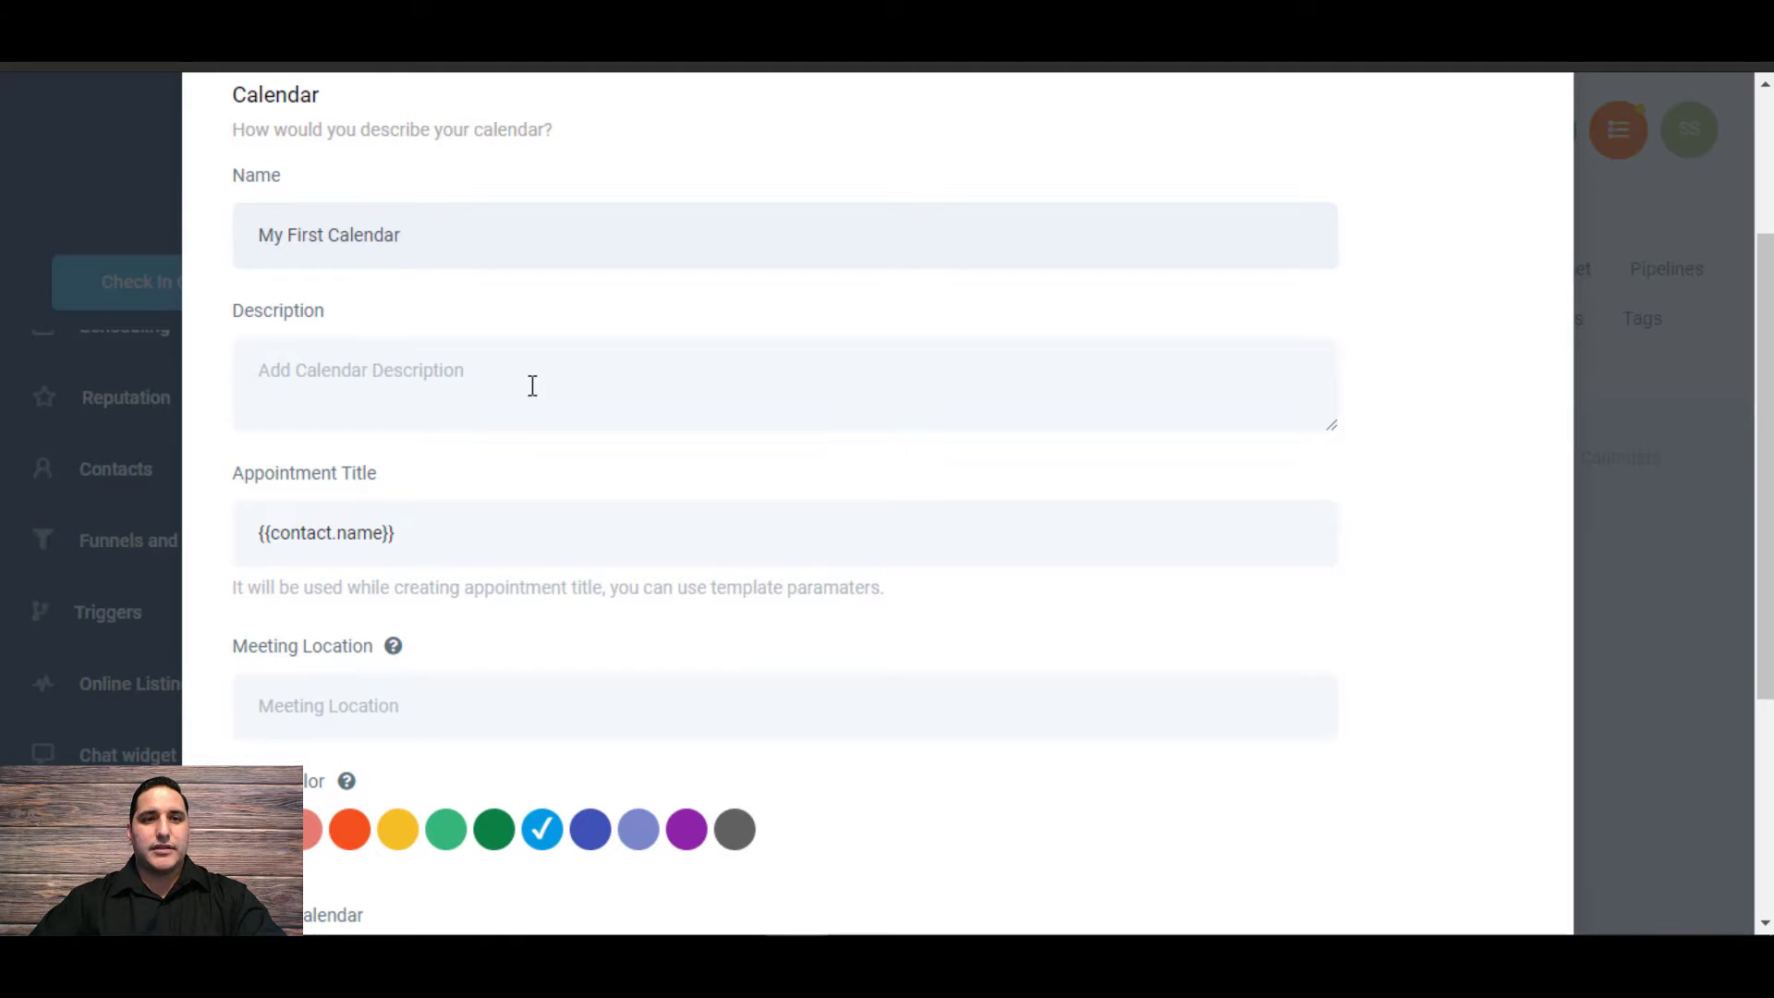
scroll(480, 393, "down", 1)
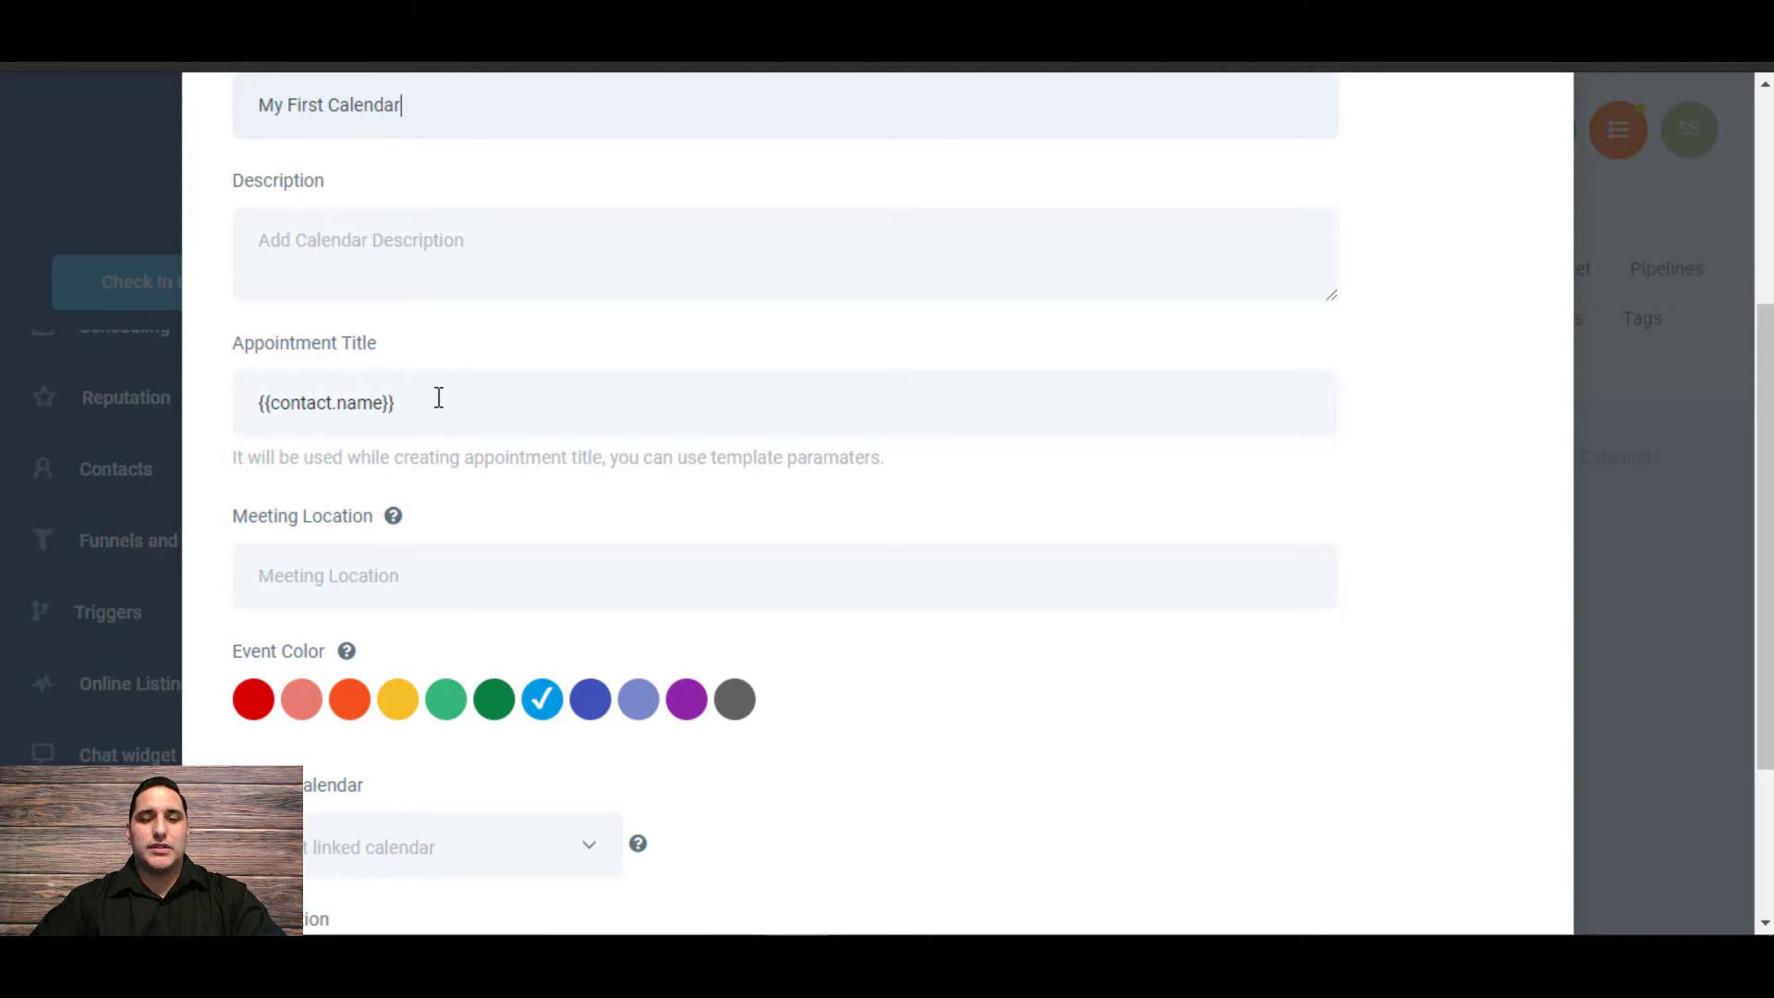
scroll(457, 393, "down", 2)
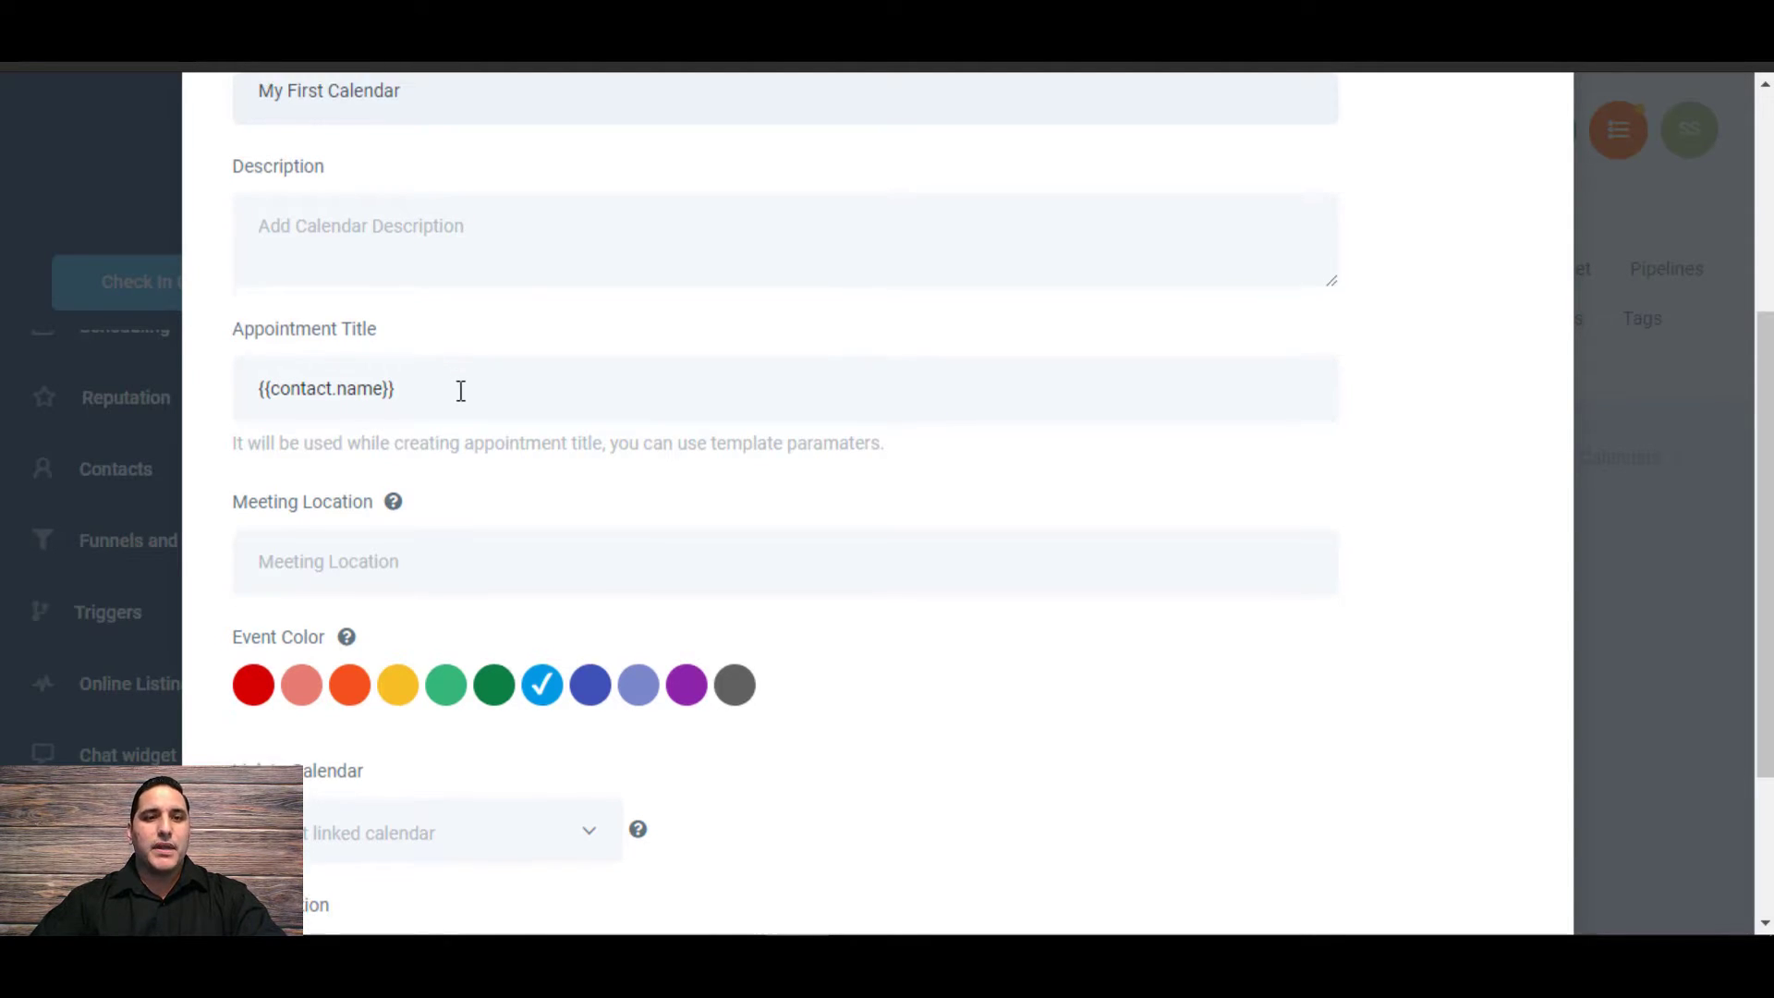
scroll(472, 436, "down", 2)
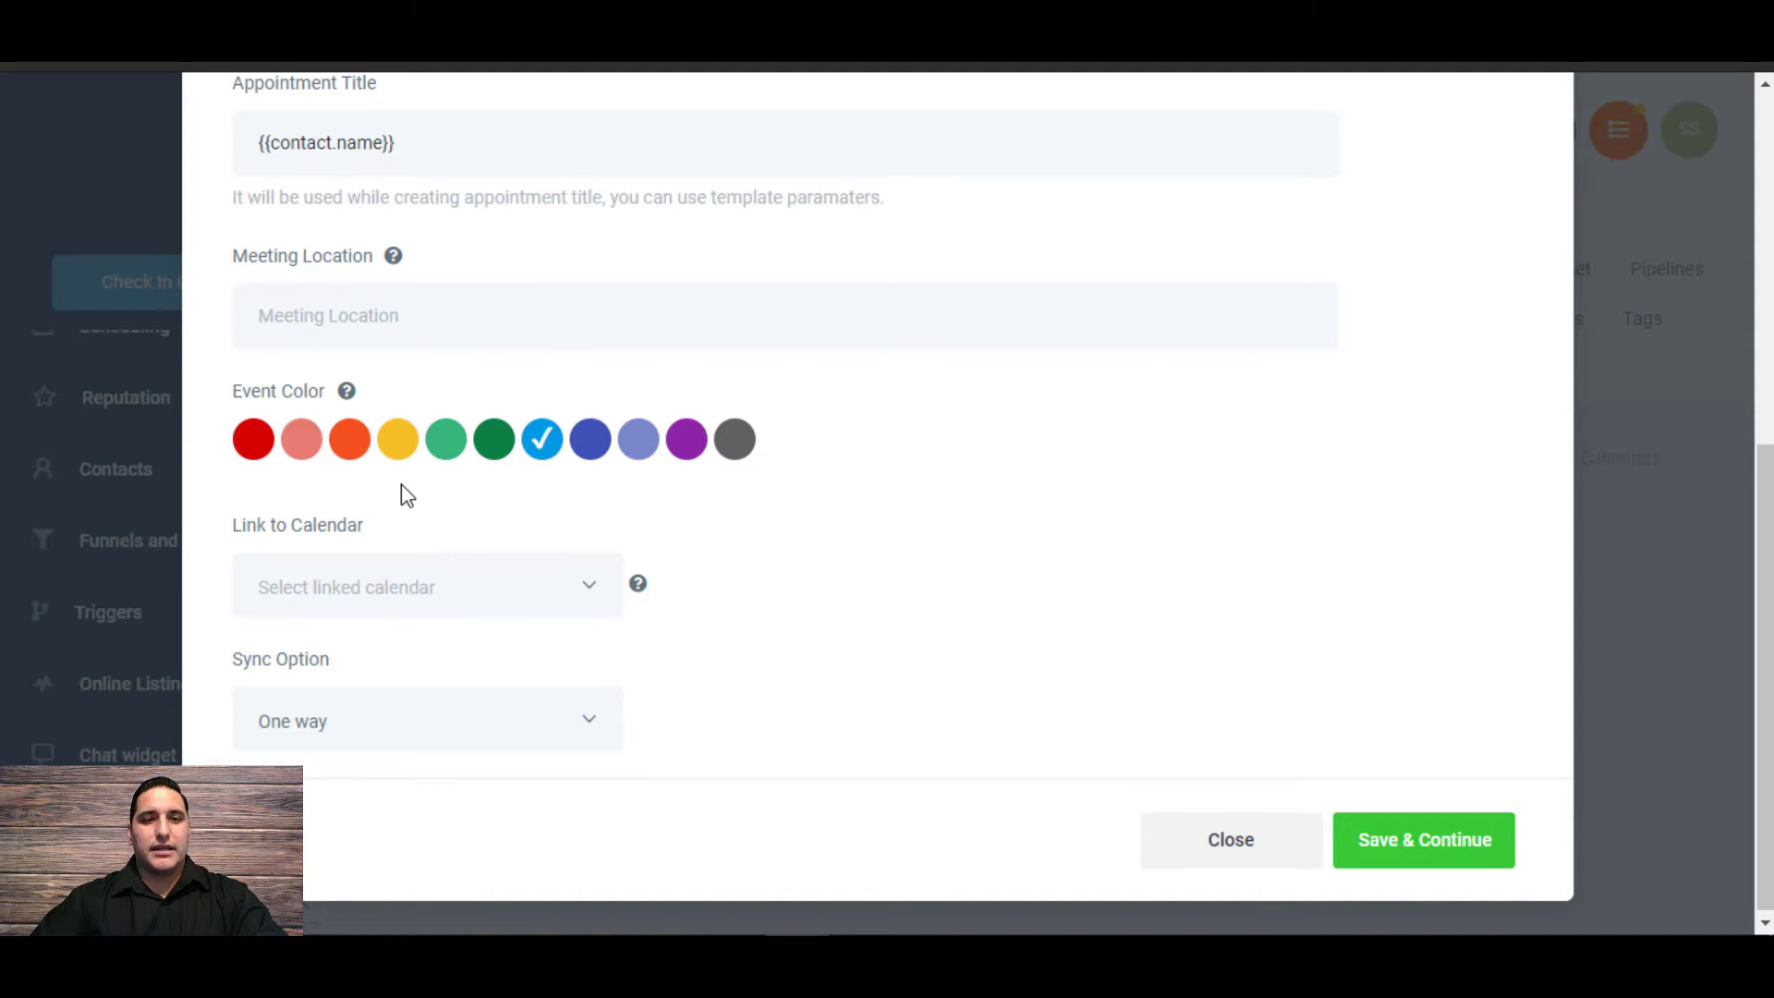
left_click(491, 597)
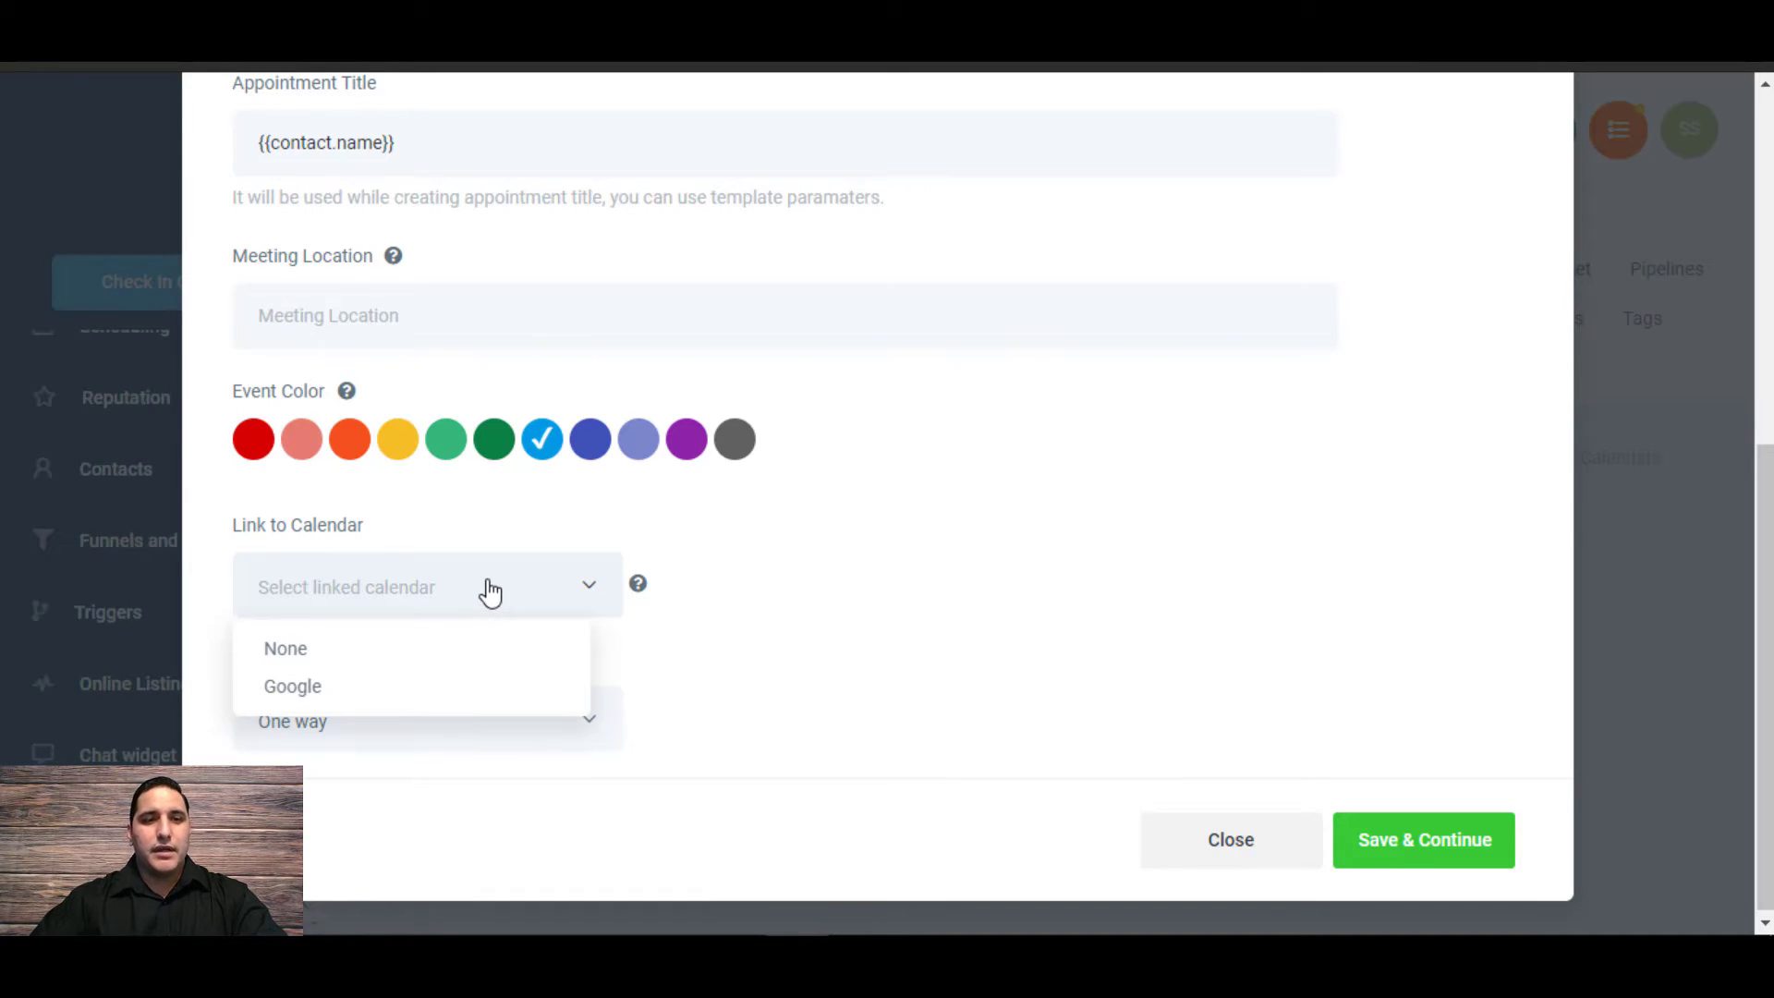
left_click(471, 691)
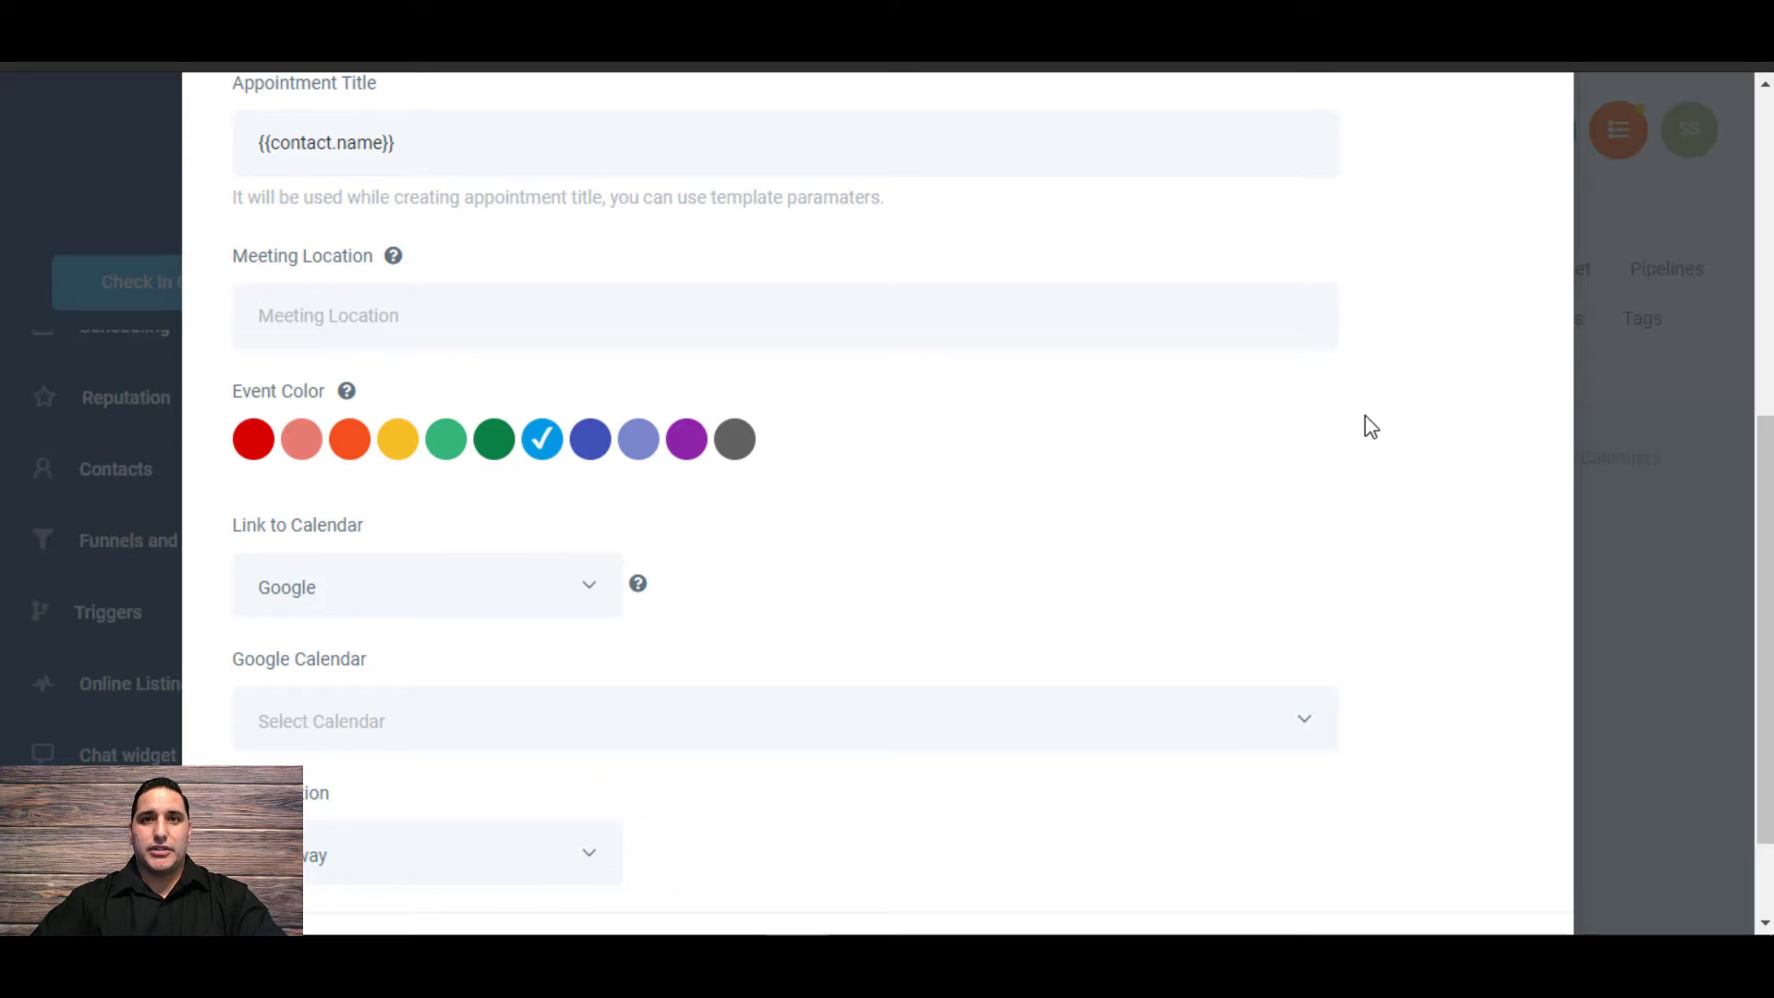
scroll(1317, 434, "down", 2)
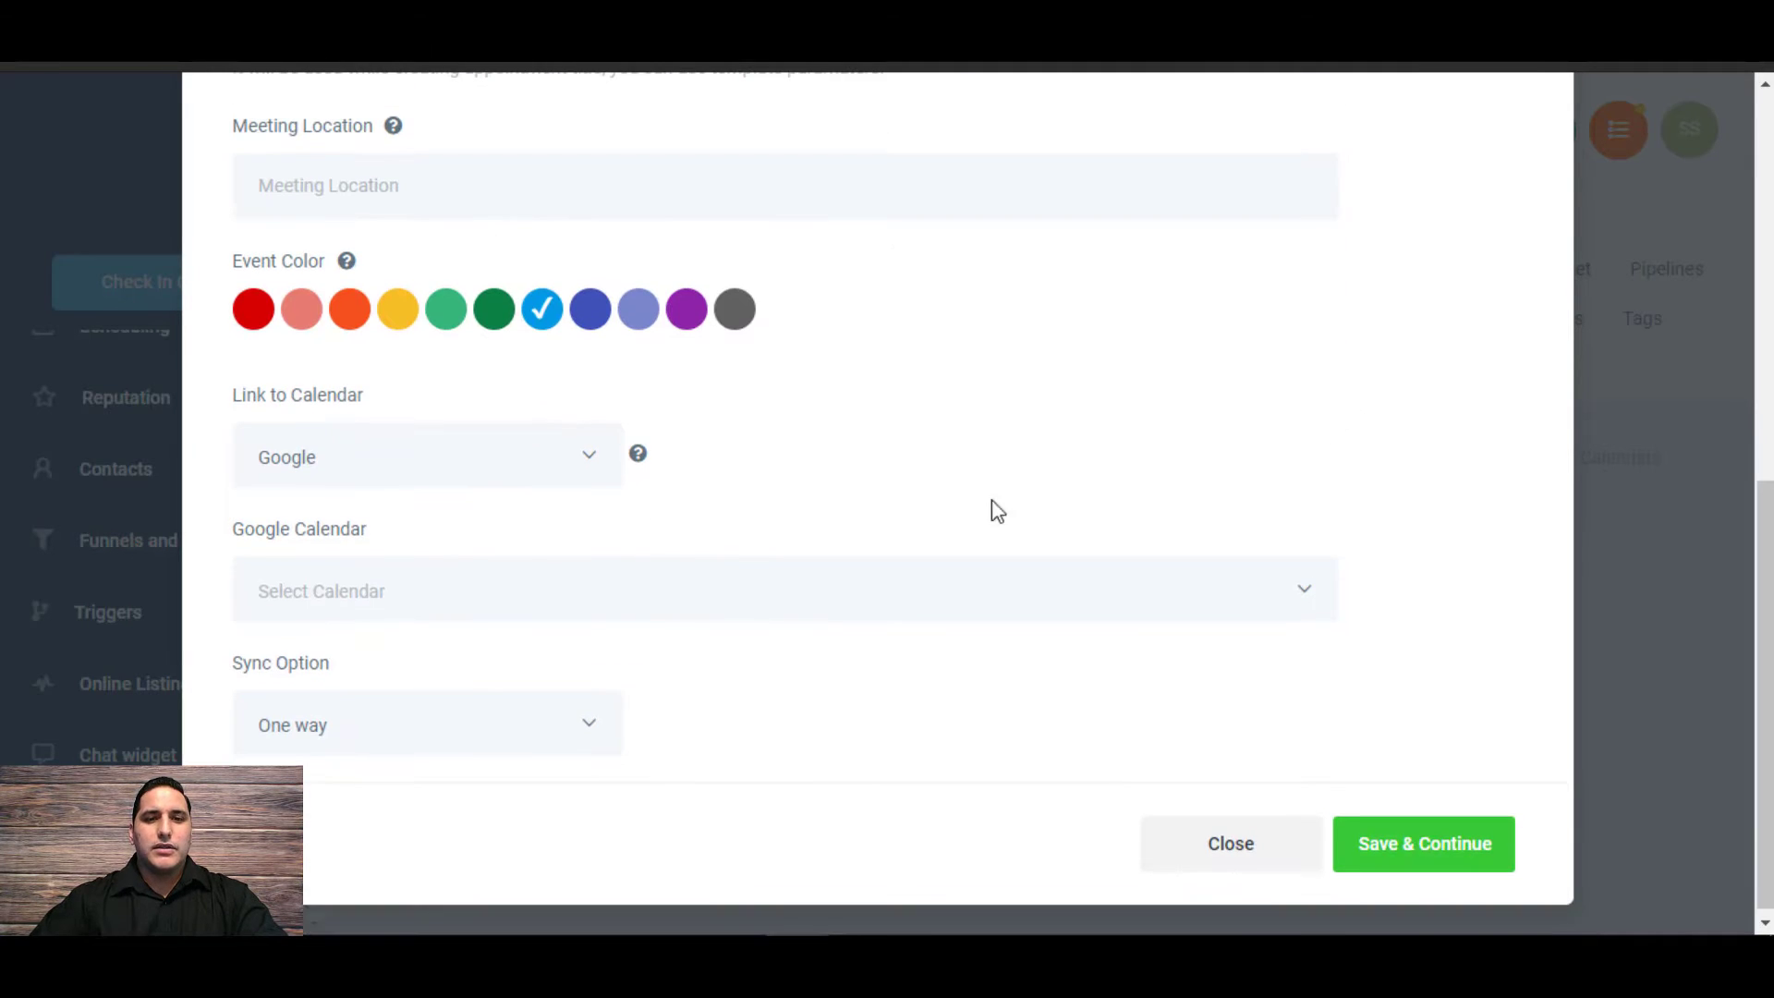
left_click(1002, 614)
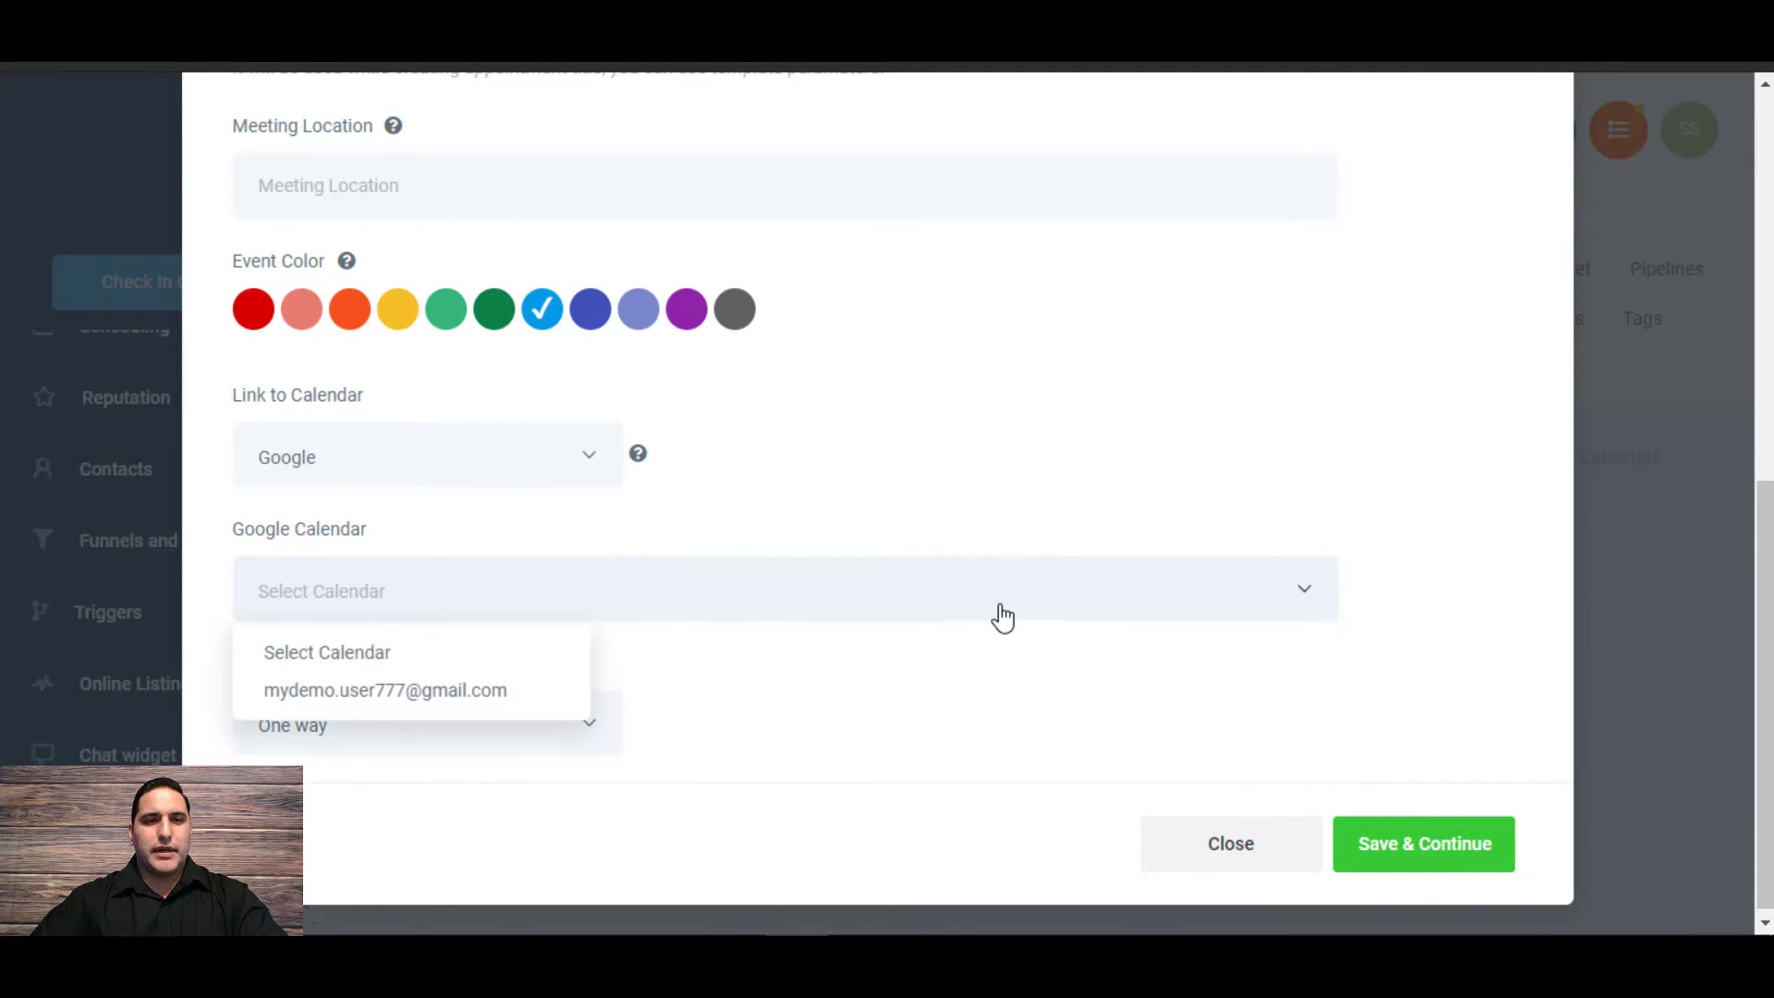
left_click(394, 696)
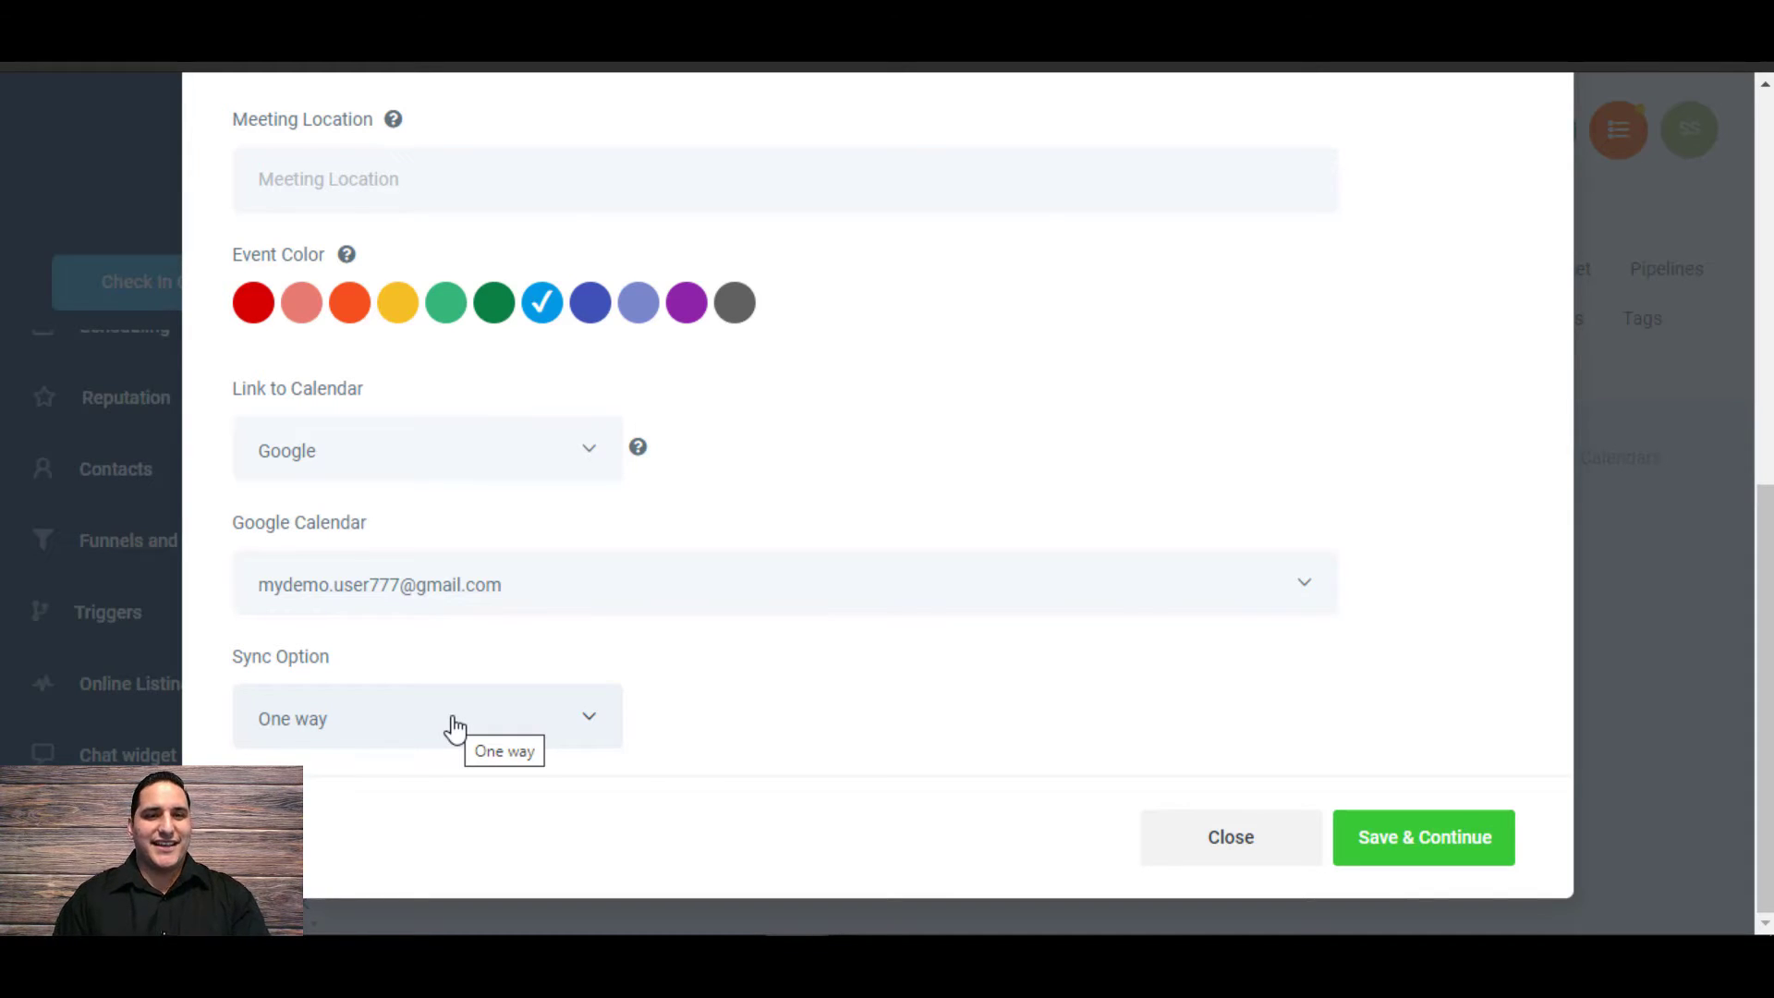
Set the calendar's sync option to Two way.
left_click(582, 718)
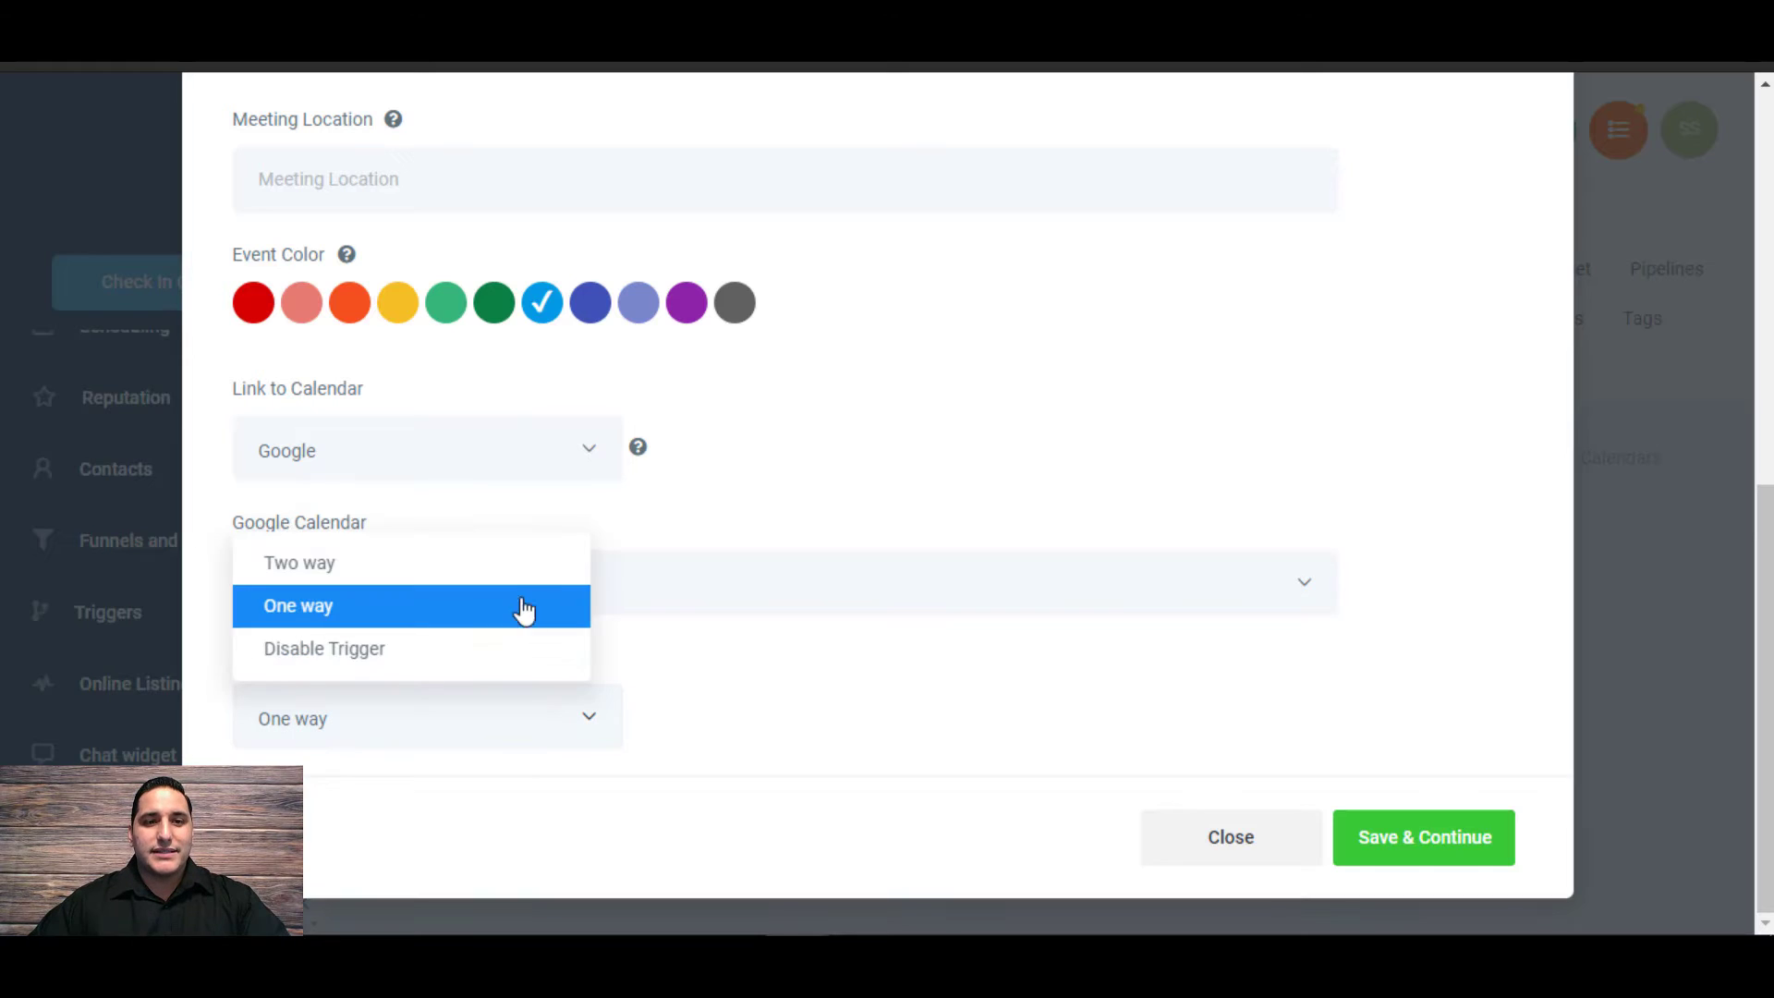
left_click(523, 565)
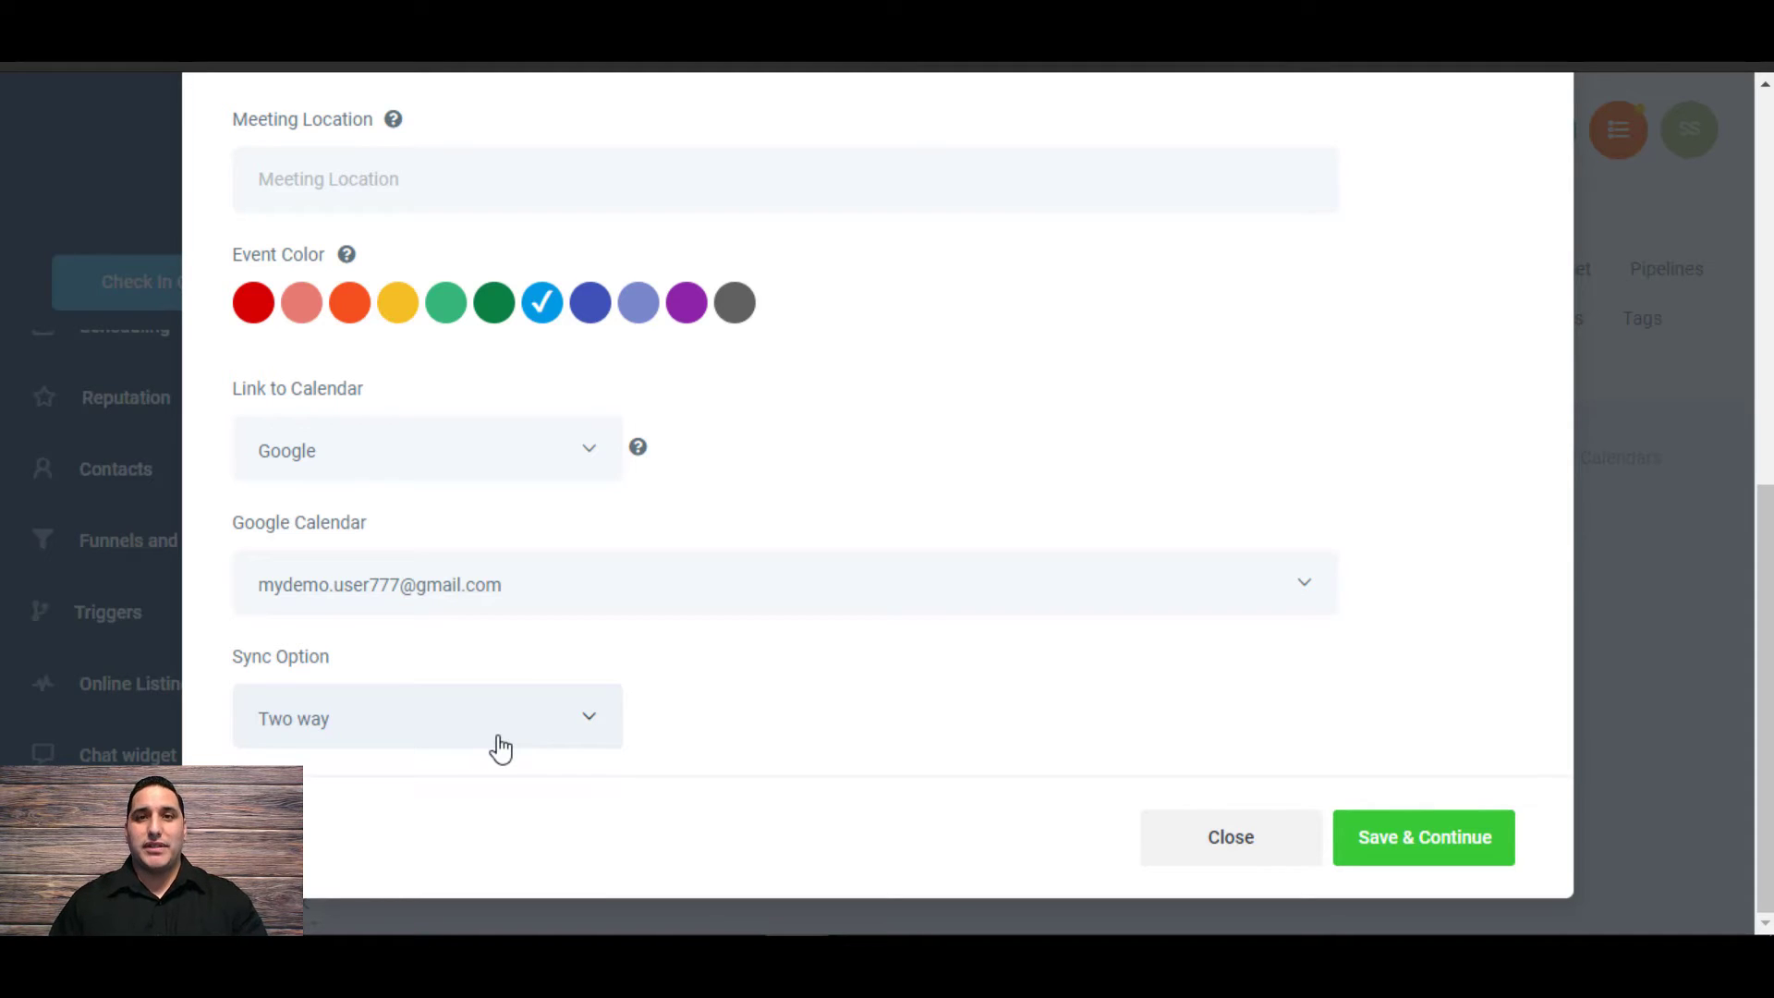
left_click(552, 735)
left_click(605, 737)
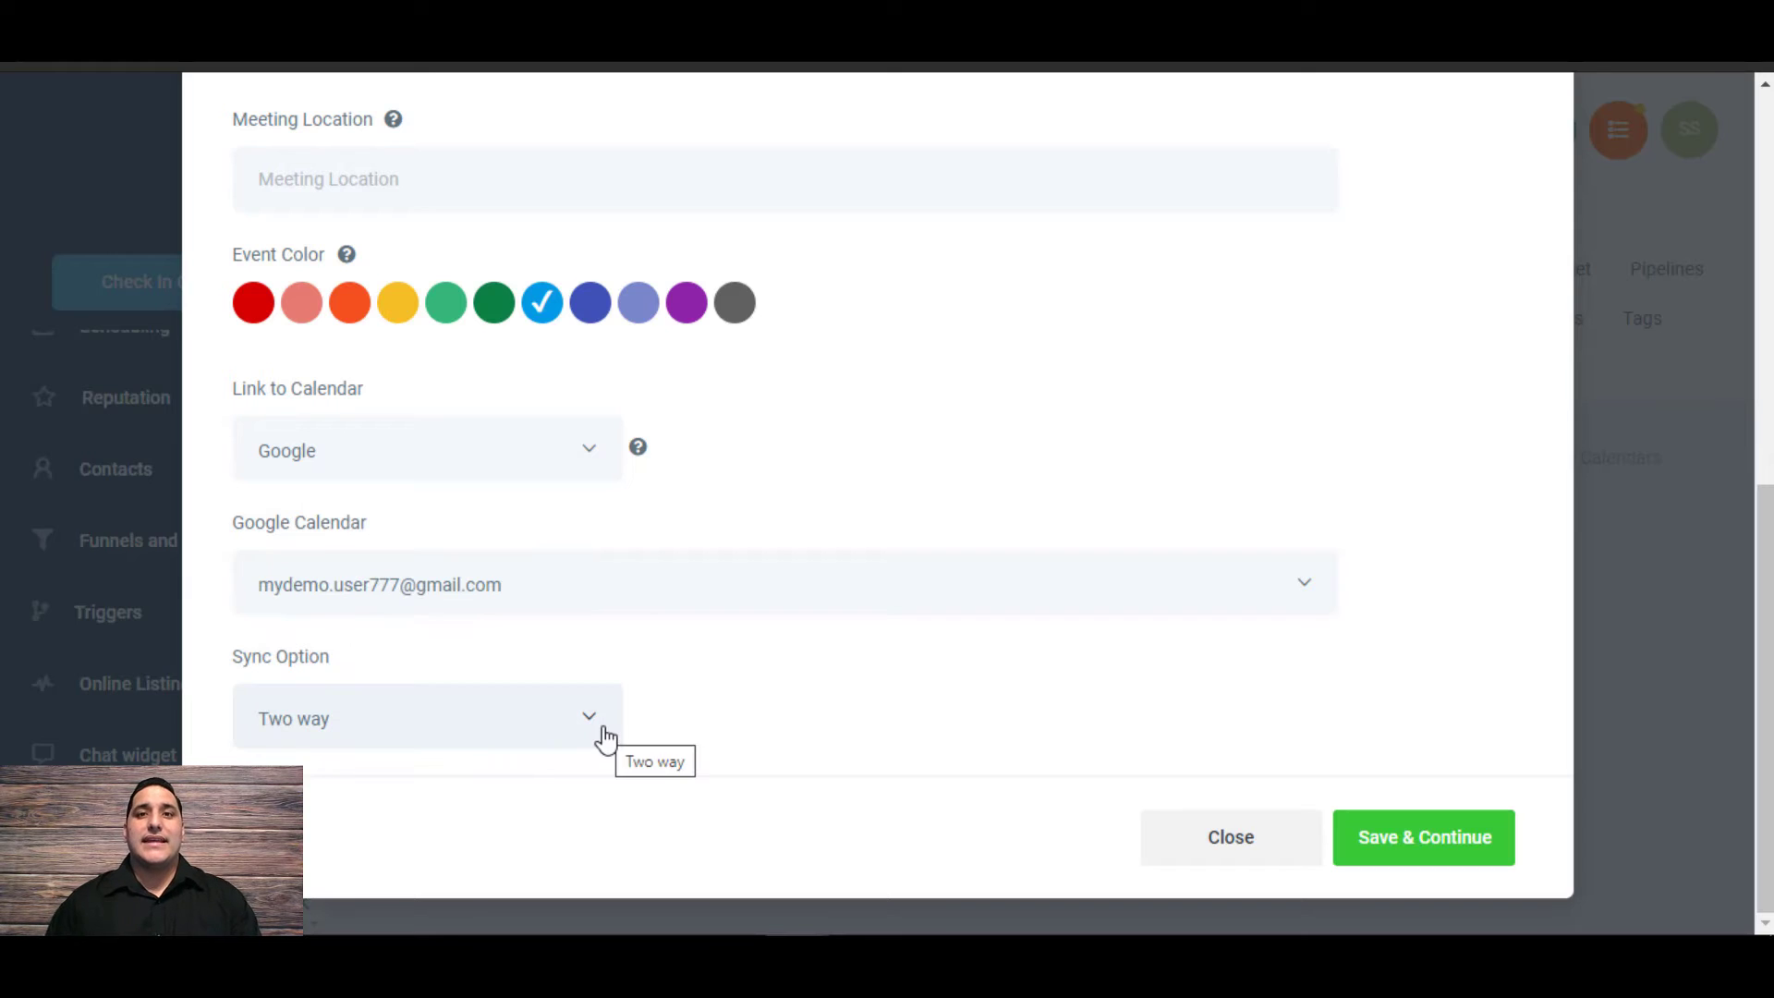
Set the sync option to Disable Trigger and save the team and event setup.
left_click(552, 726)
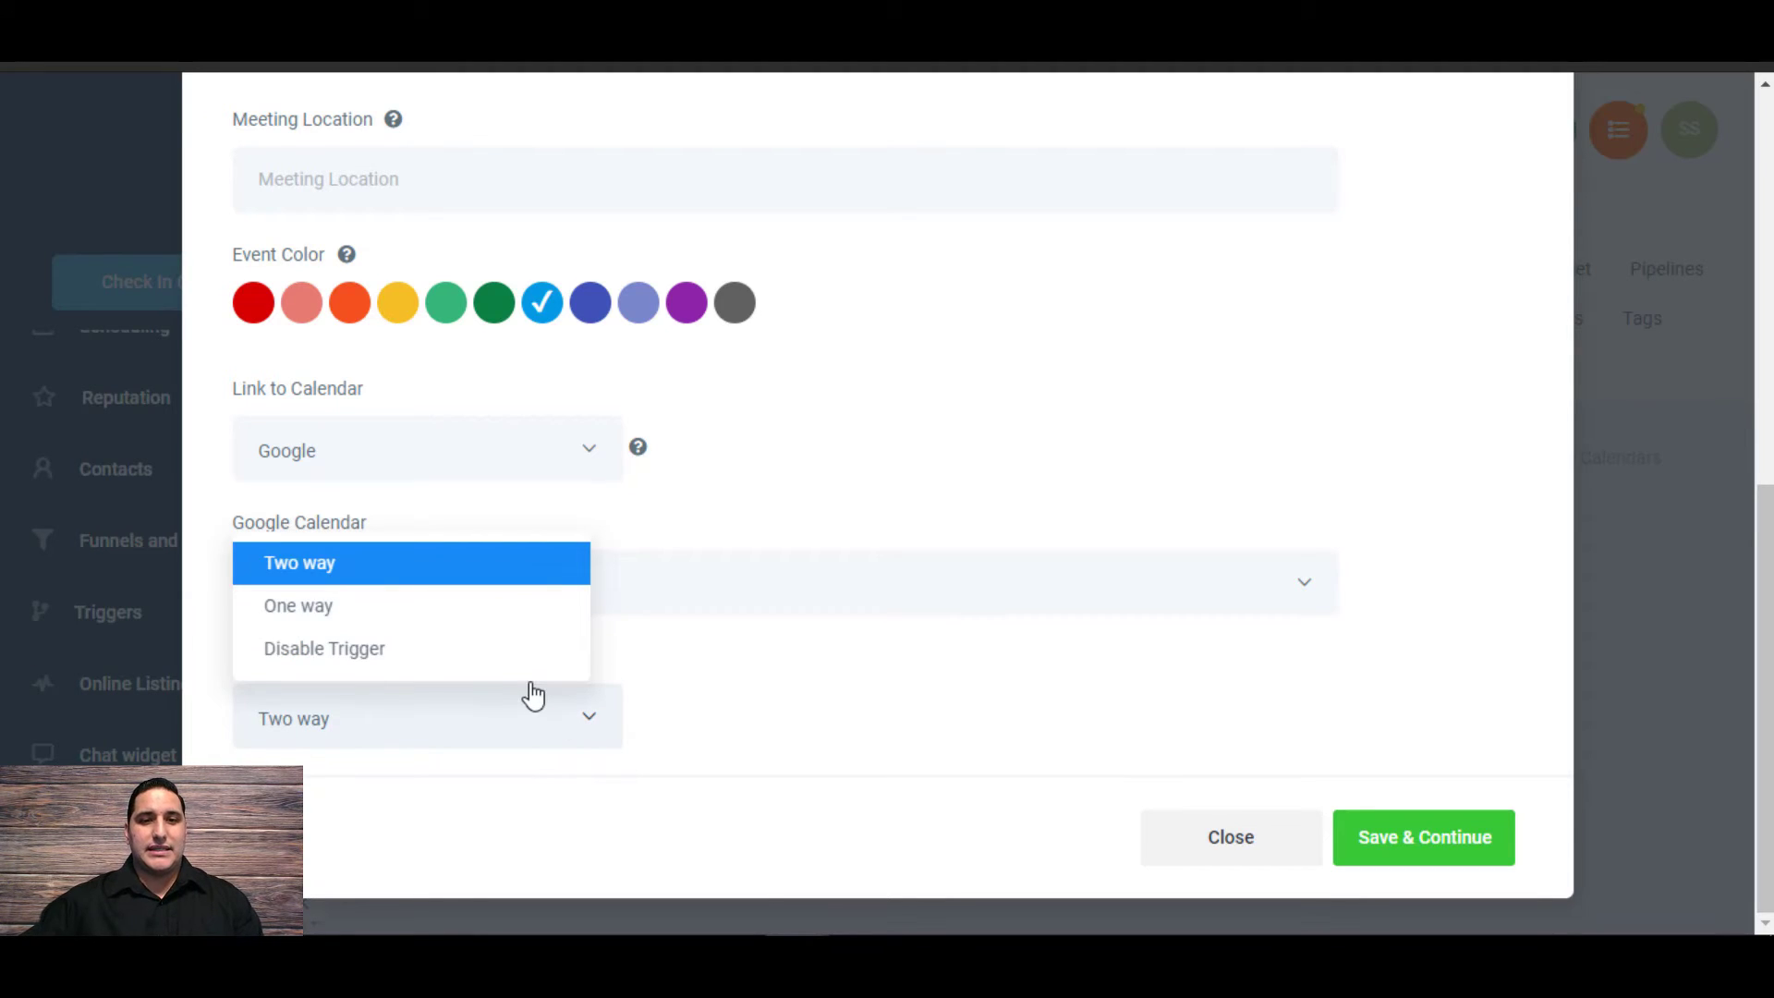
left_click(478, 650)
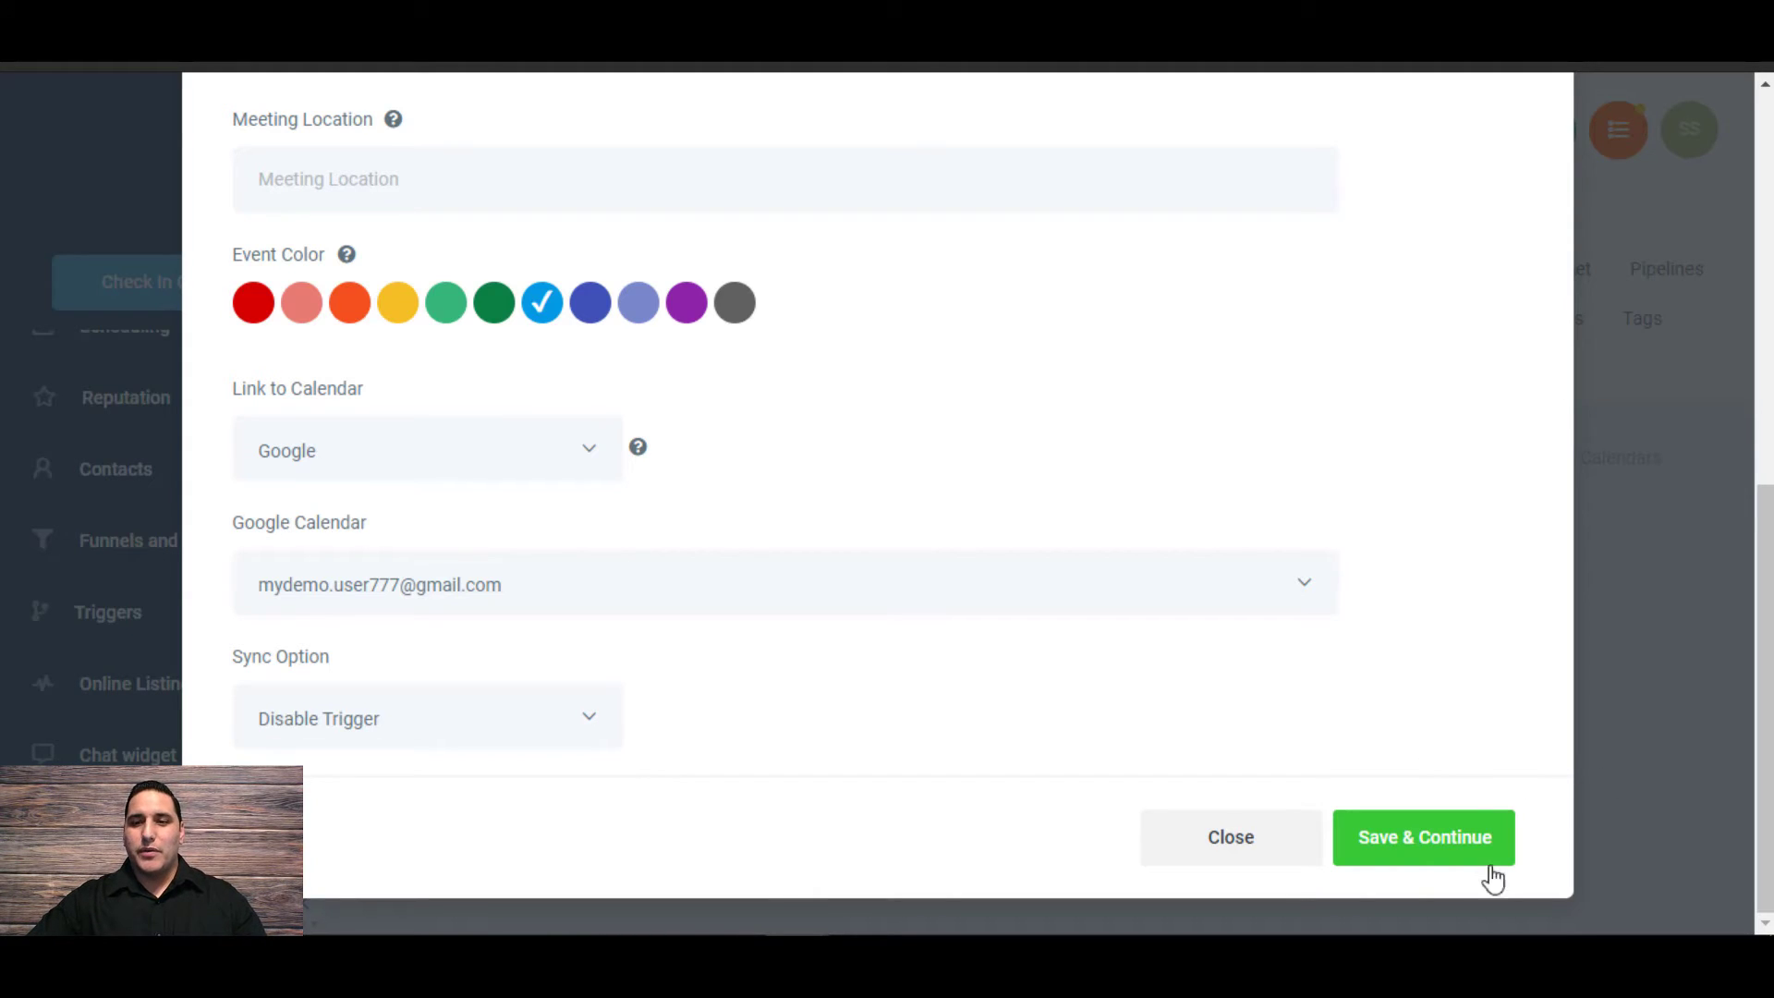
left_click(1431, 841)
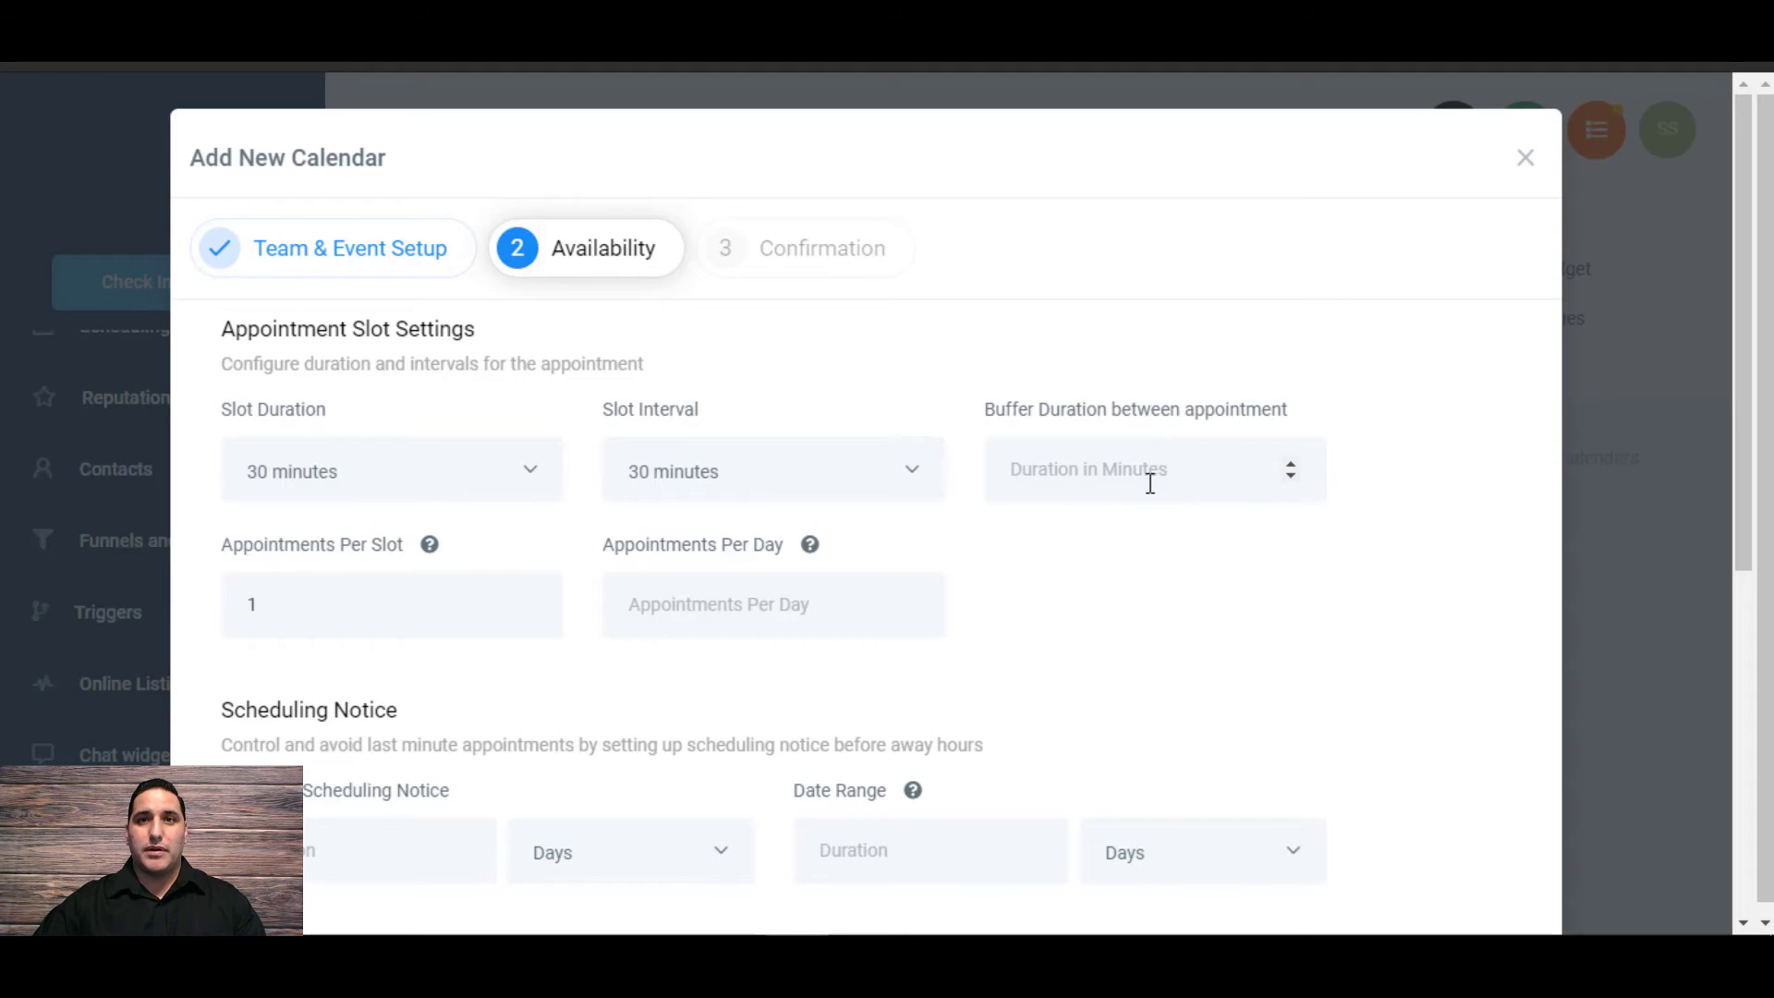
Review the appointment slot, scheduling notice and office hours settings, and save the availability with its defaults.
scroll(1161, 517, "down", 2)
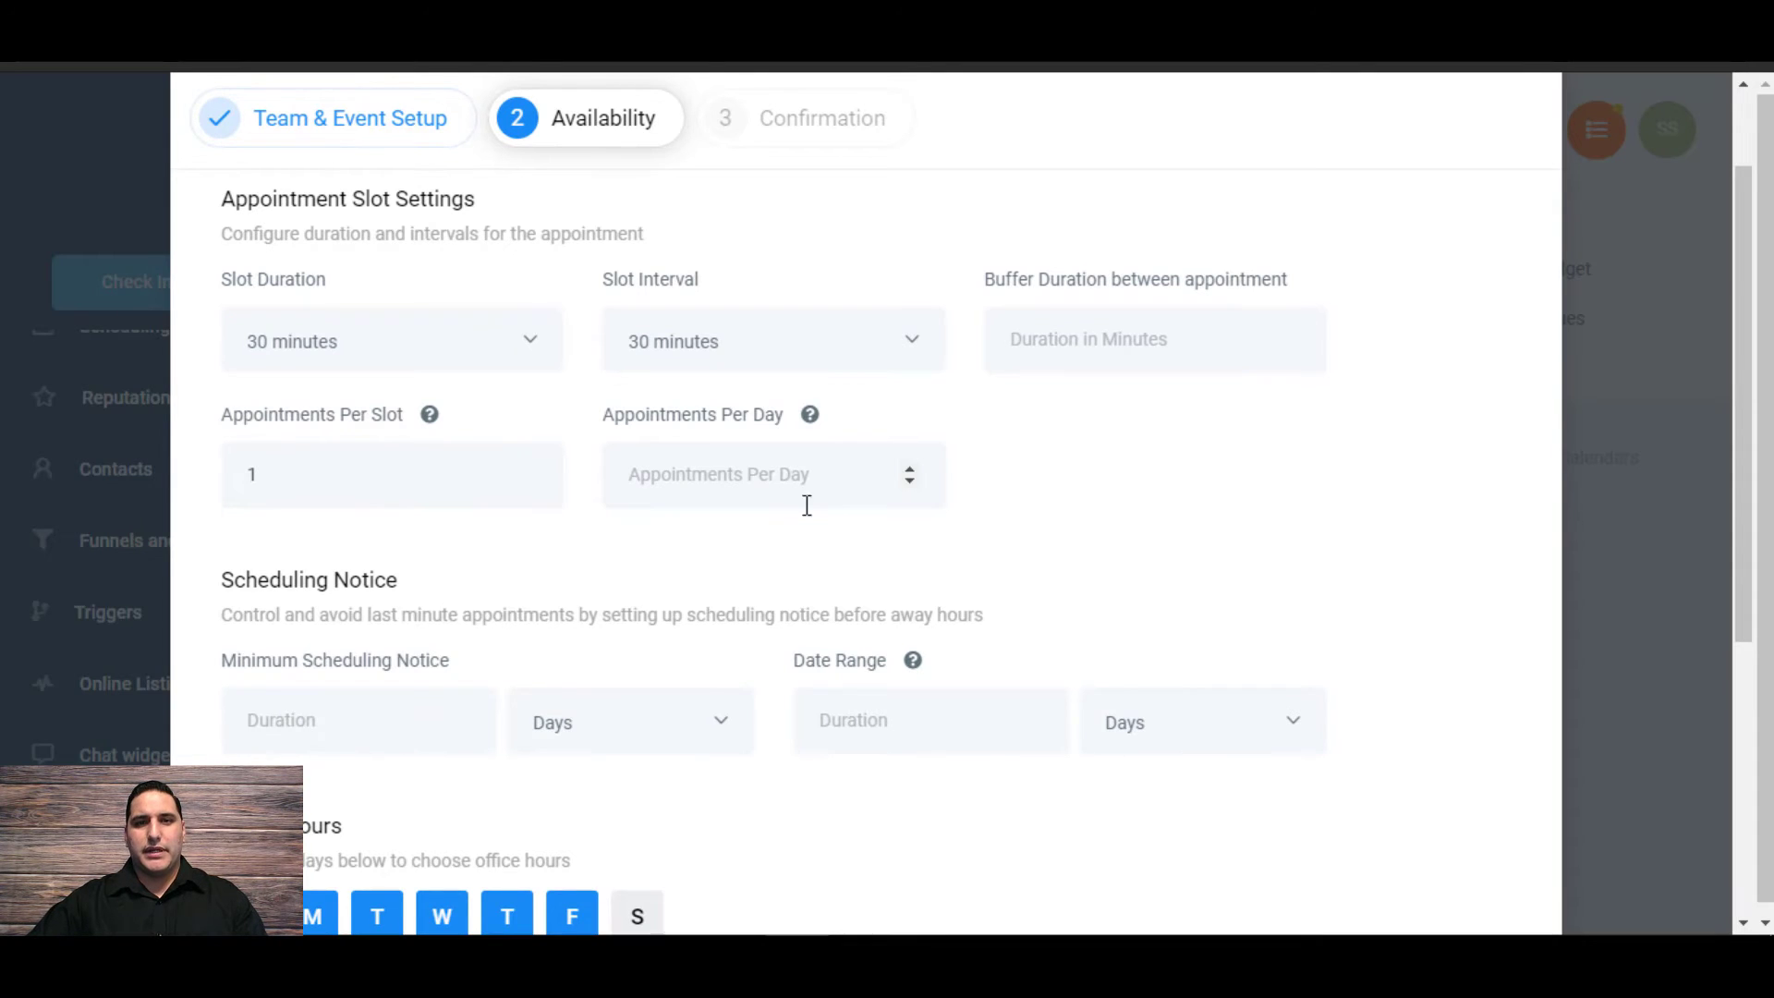
scroll(1478, 573, "down", 3)
scroll(1491, 629, "up", 2)
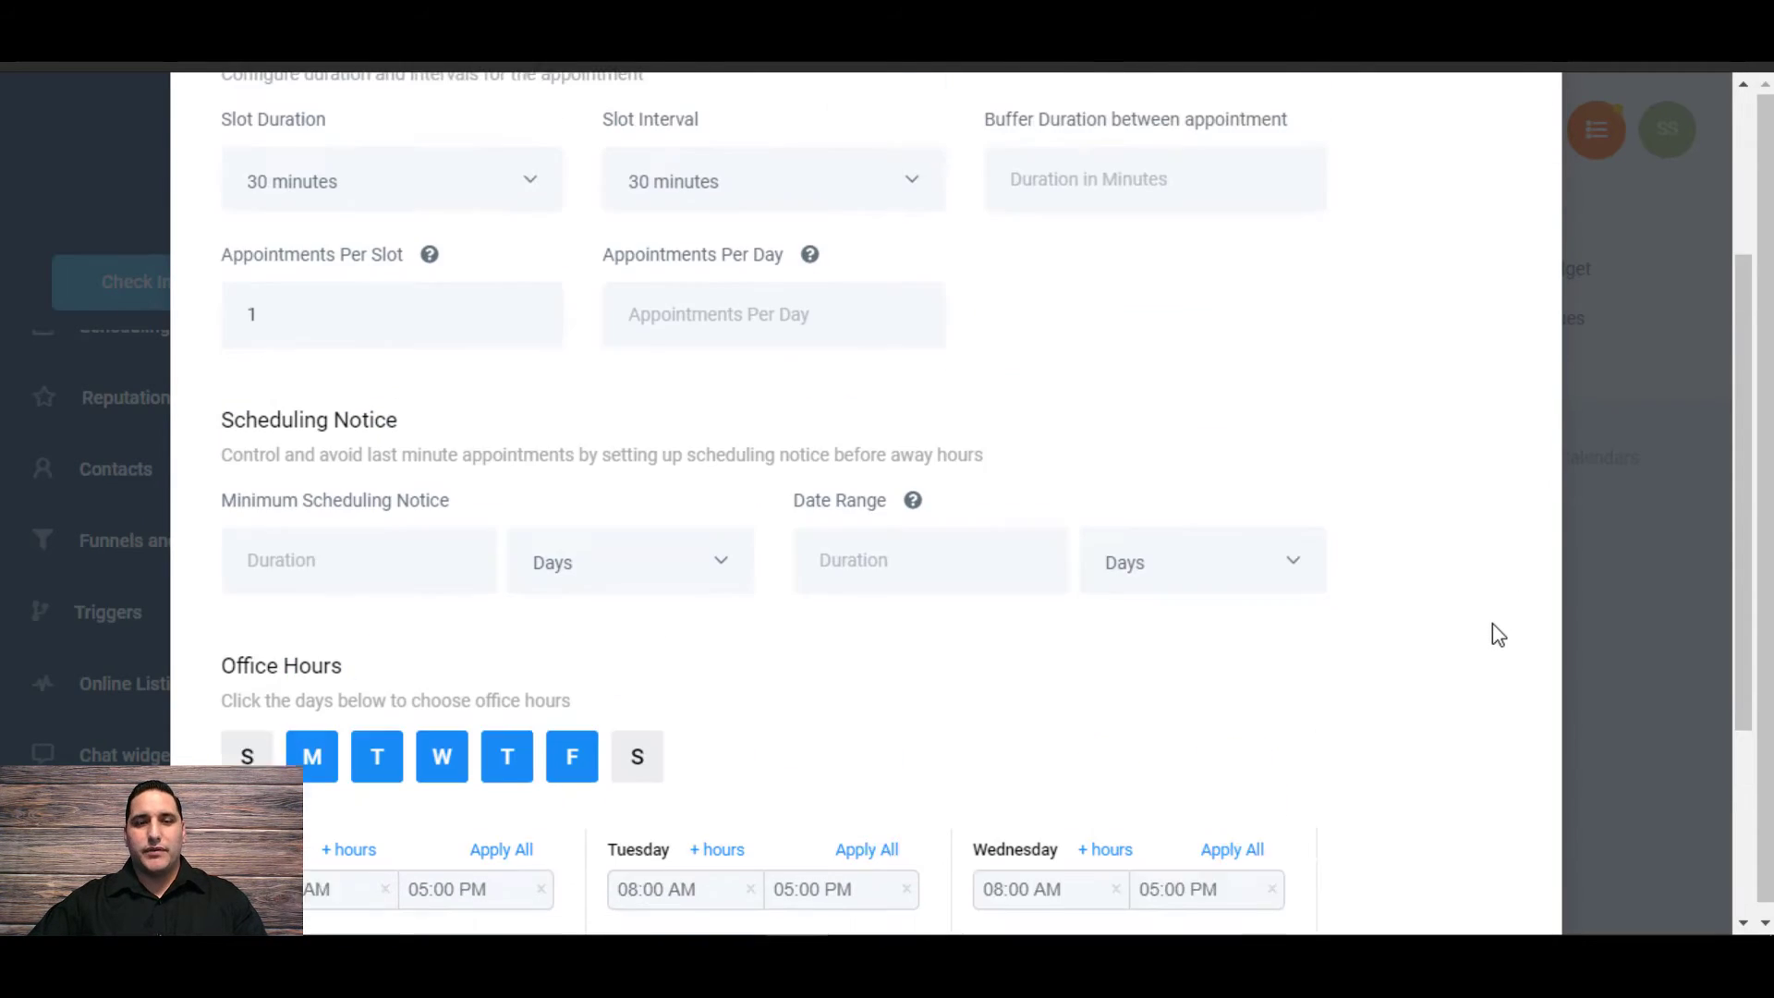
scroll(1449, 634, "down", 2)
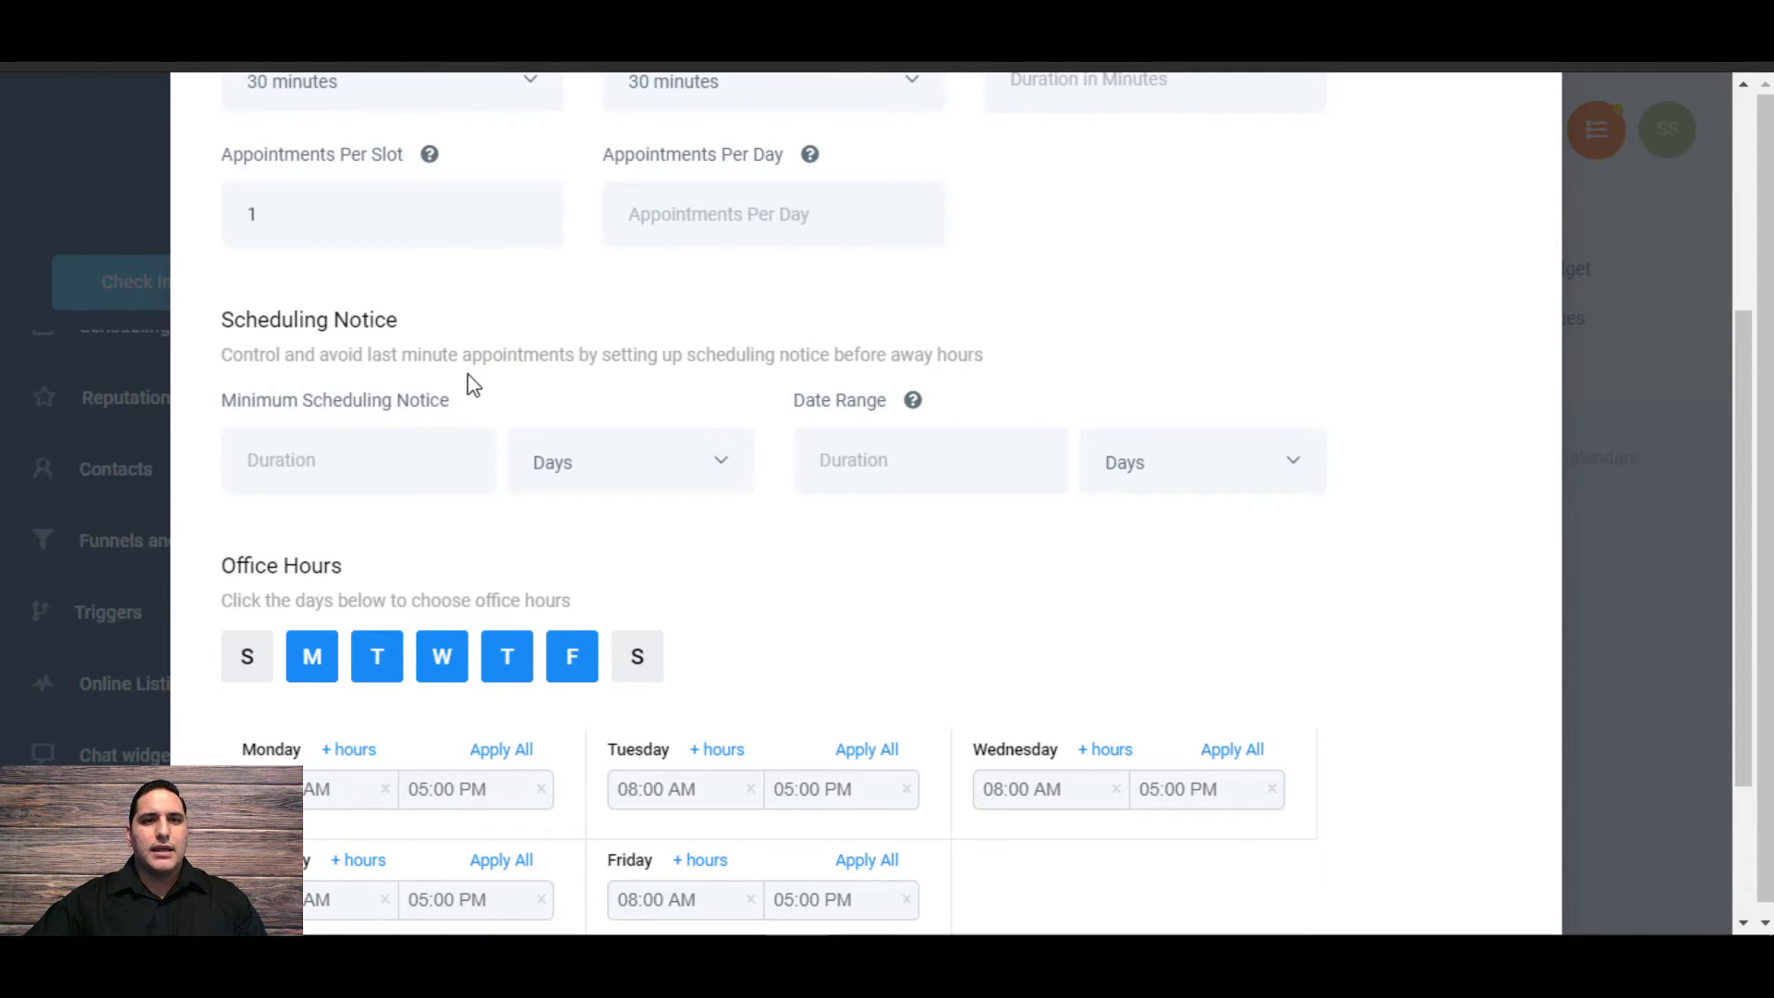
scroll(434, 356, "down", 2)
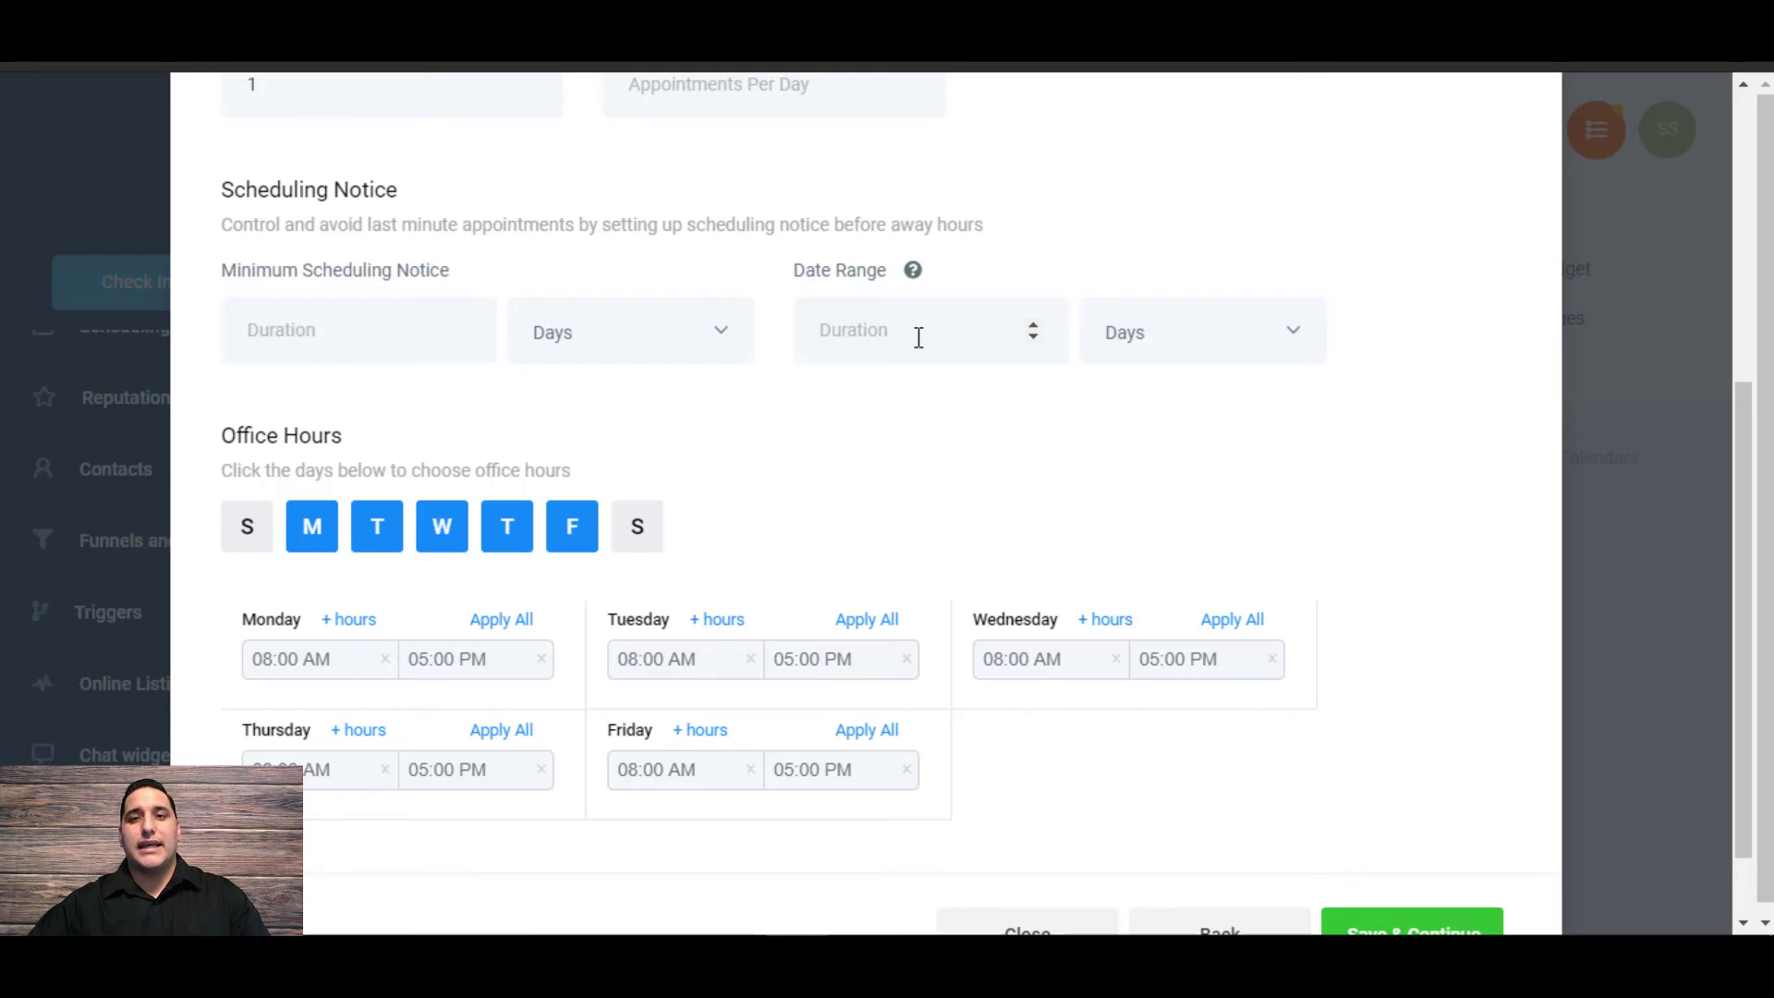
scroll(959, 440, "down", 1)
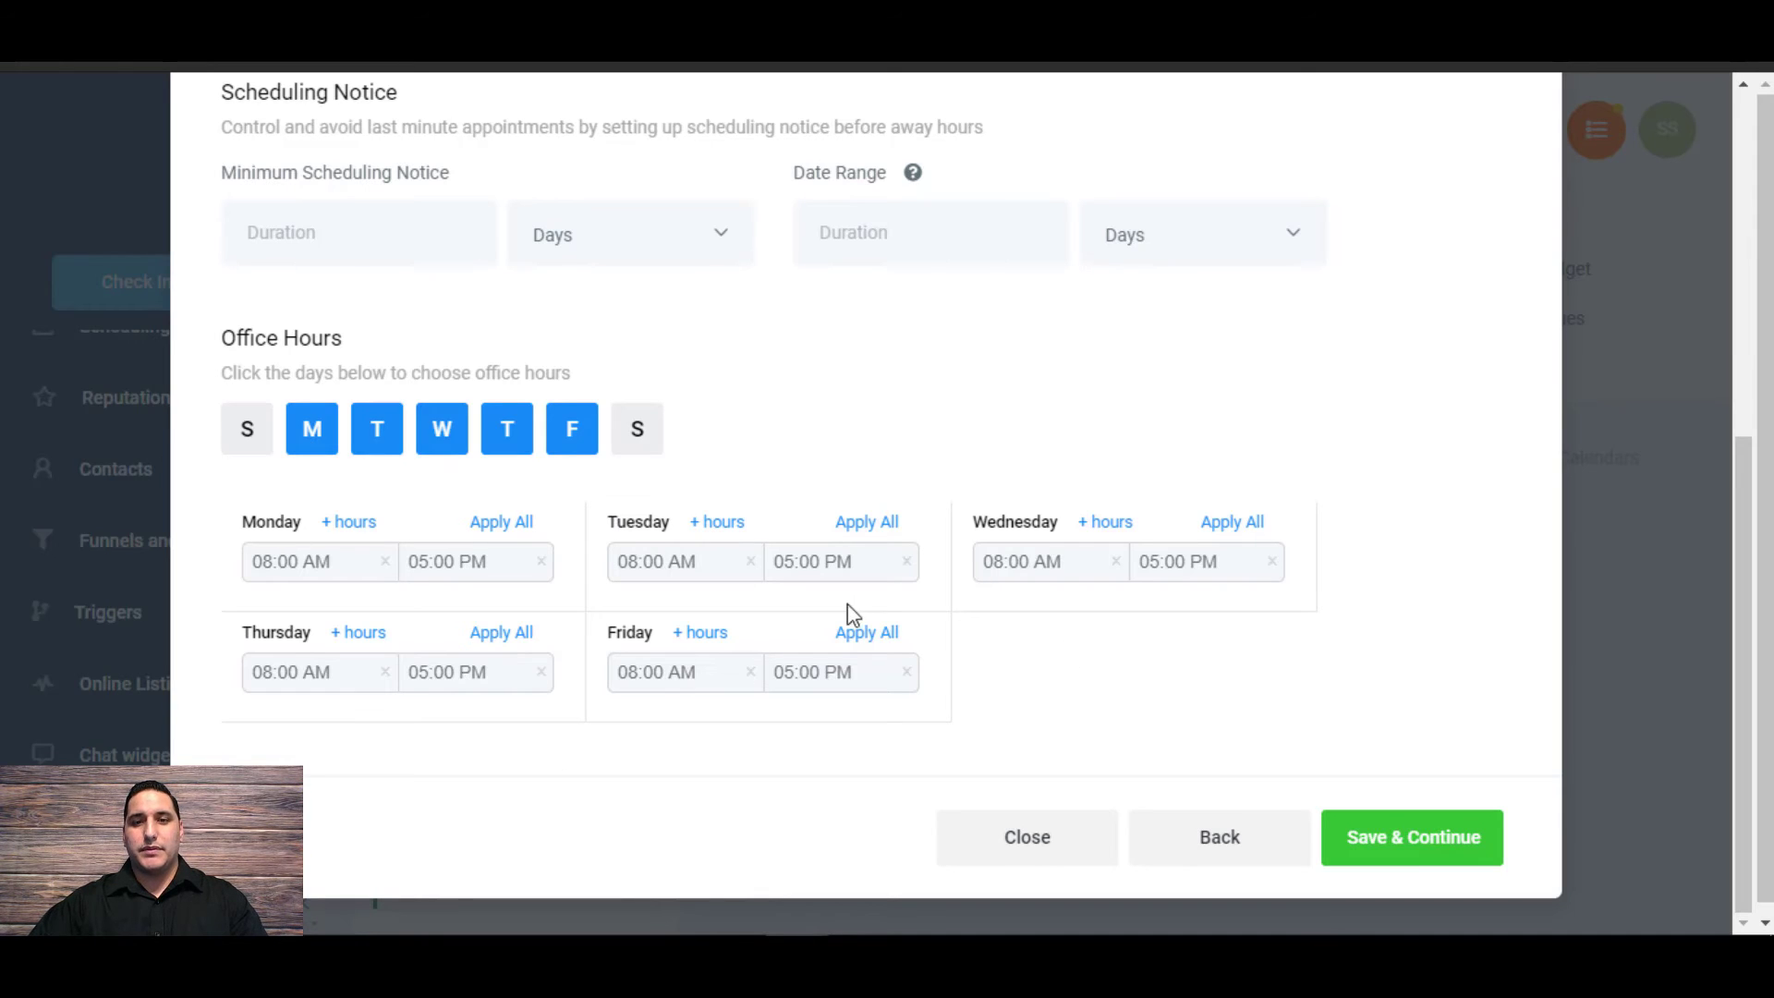
left_click(1424, 851)
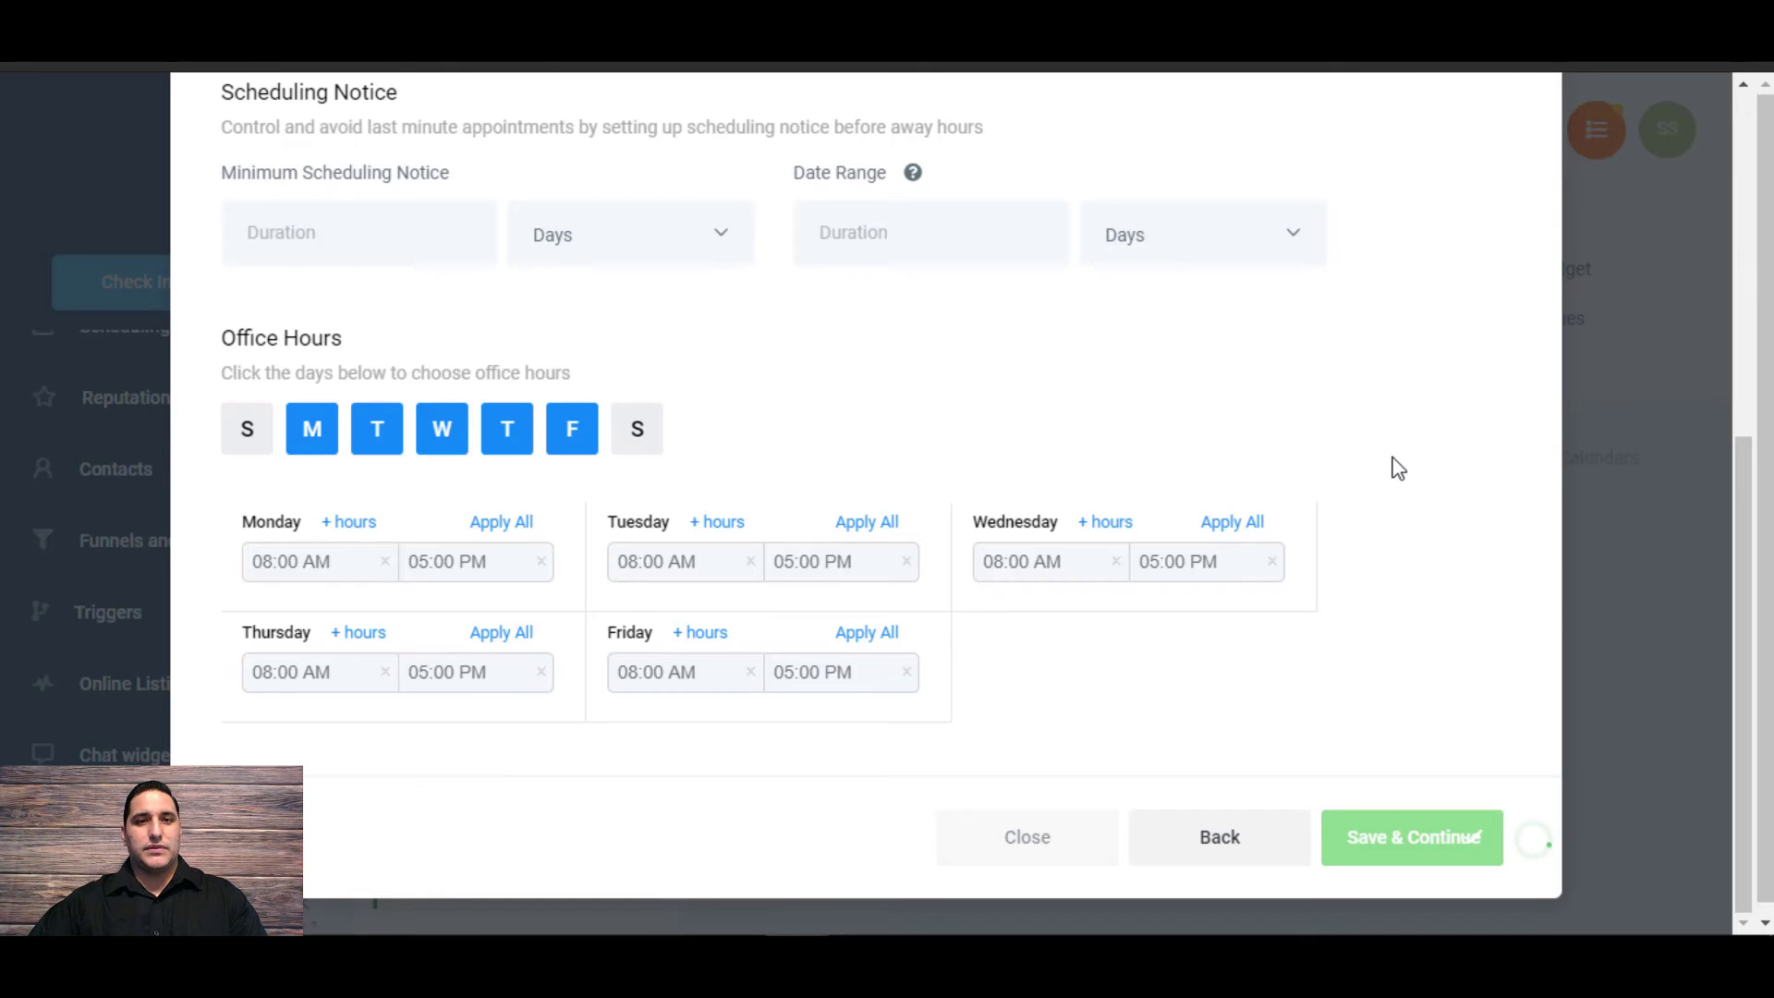
Try the Use Sticky Contact and Use Stripe Payment options in the form settings, then turn both off again.
scroll(954, 379, "up", 3)
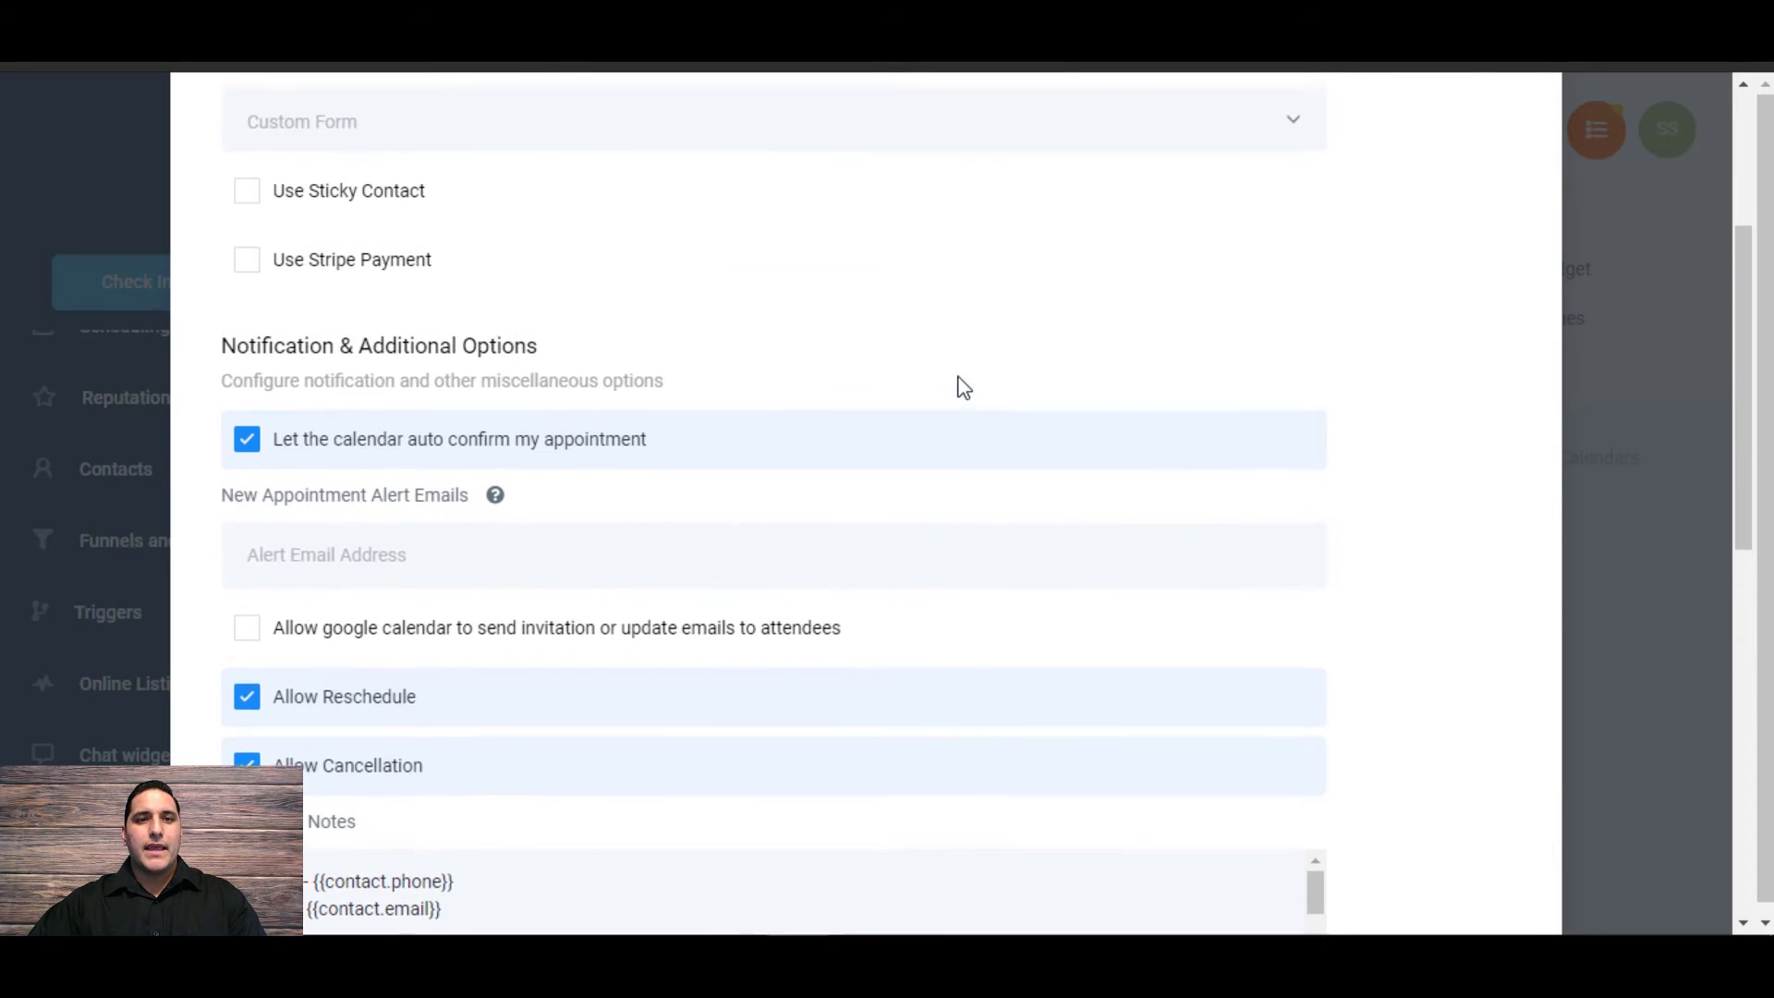
scroll(961, 386, "up", 4)
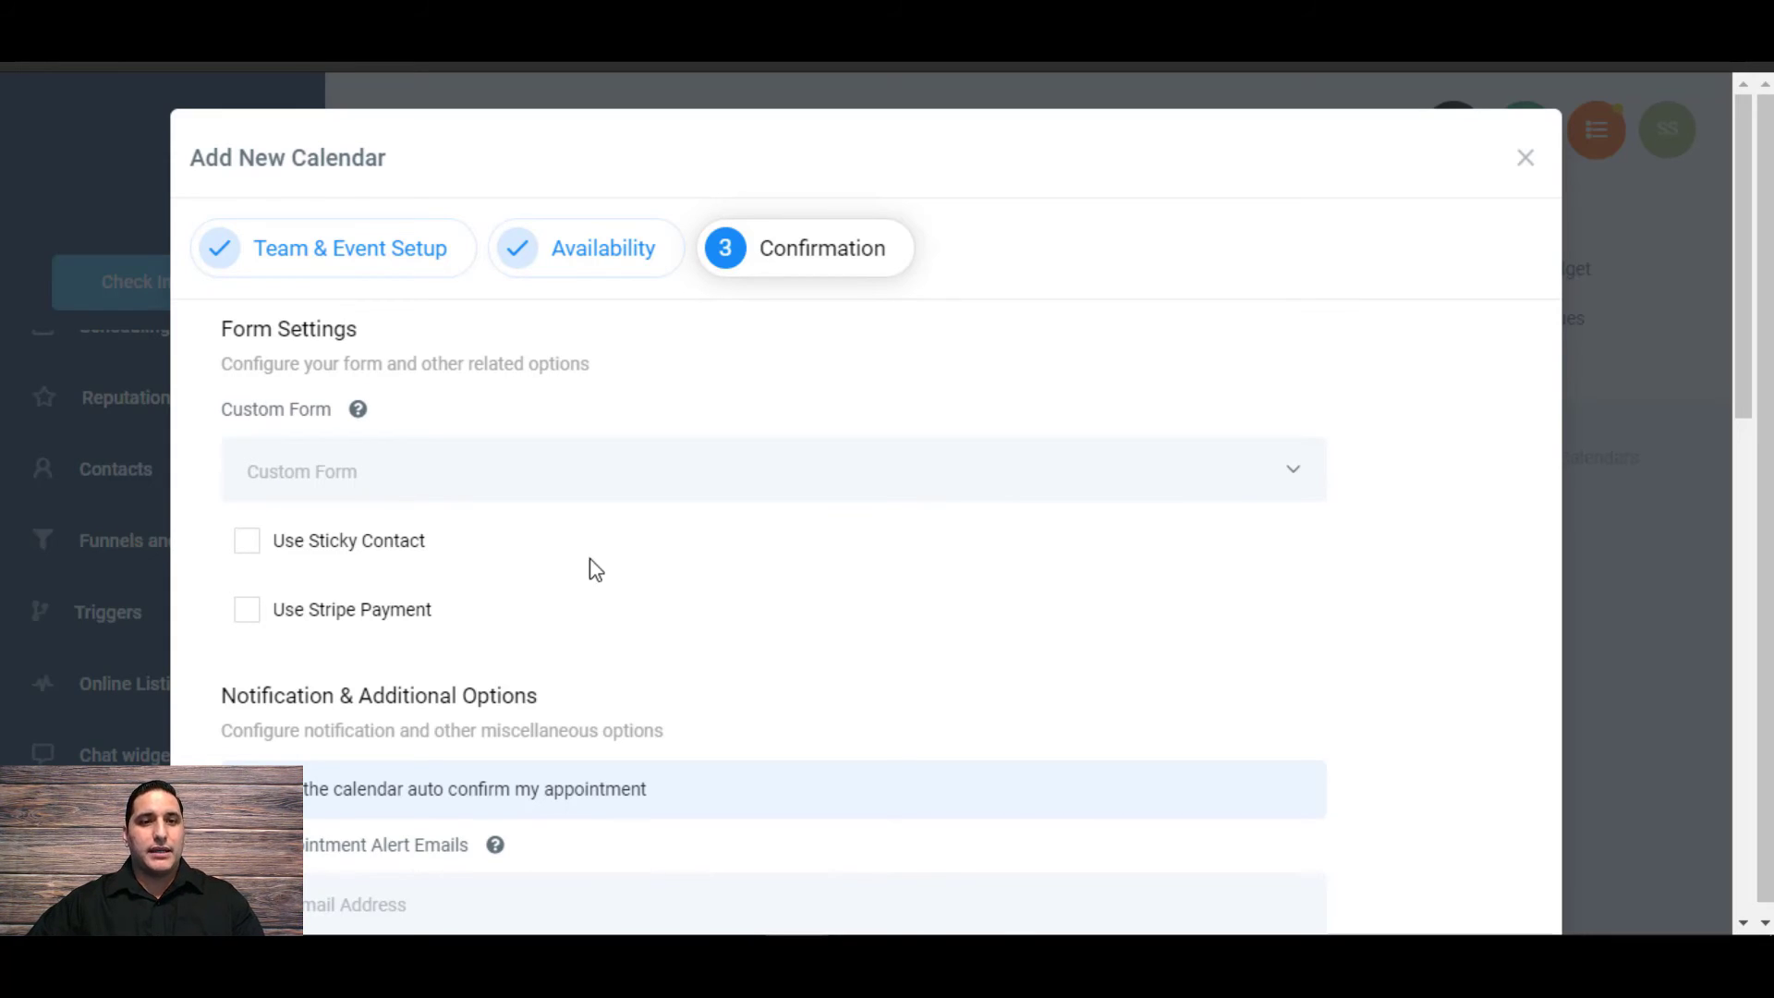
scroll(606, 555, "down", 2)
left_click(242, 417)
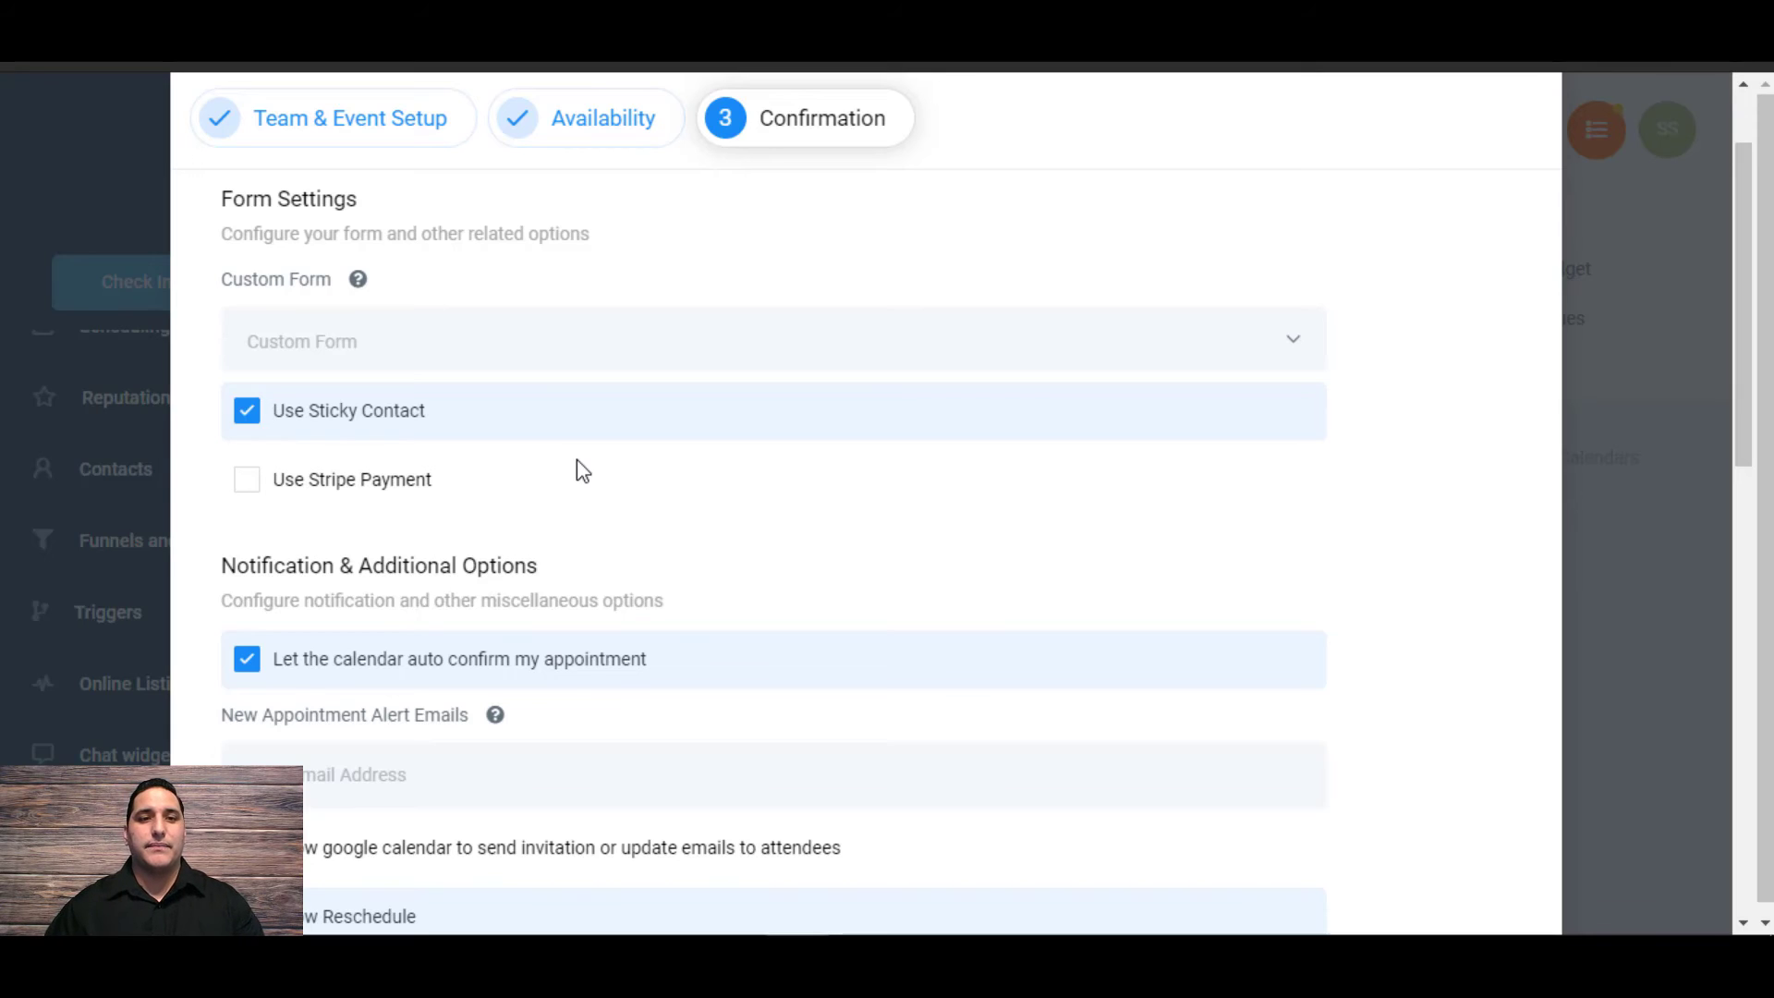
left_click(577, 458)
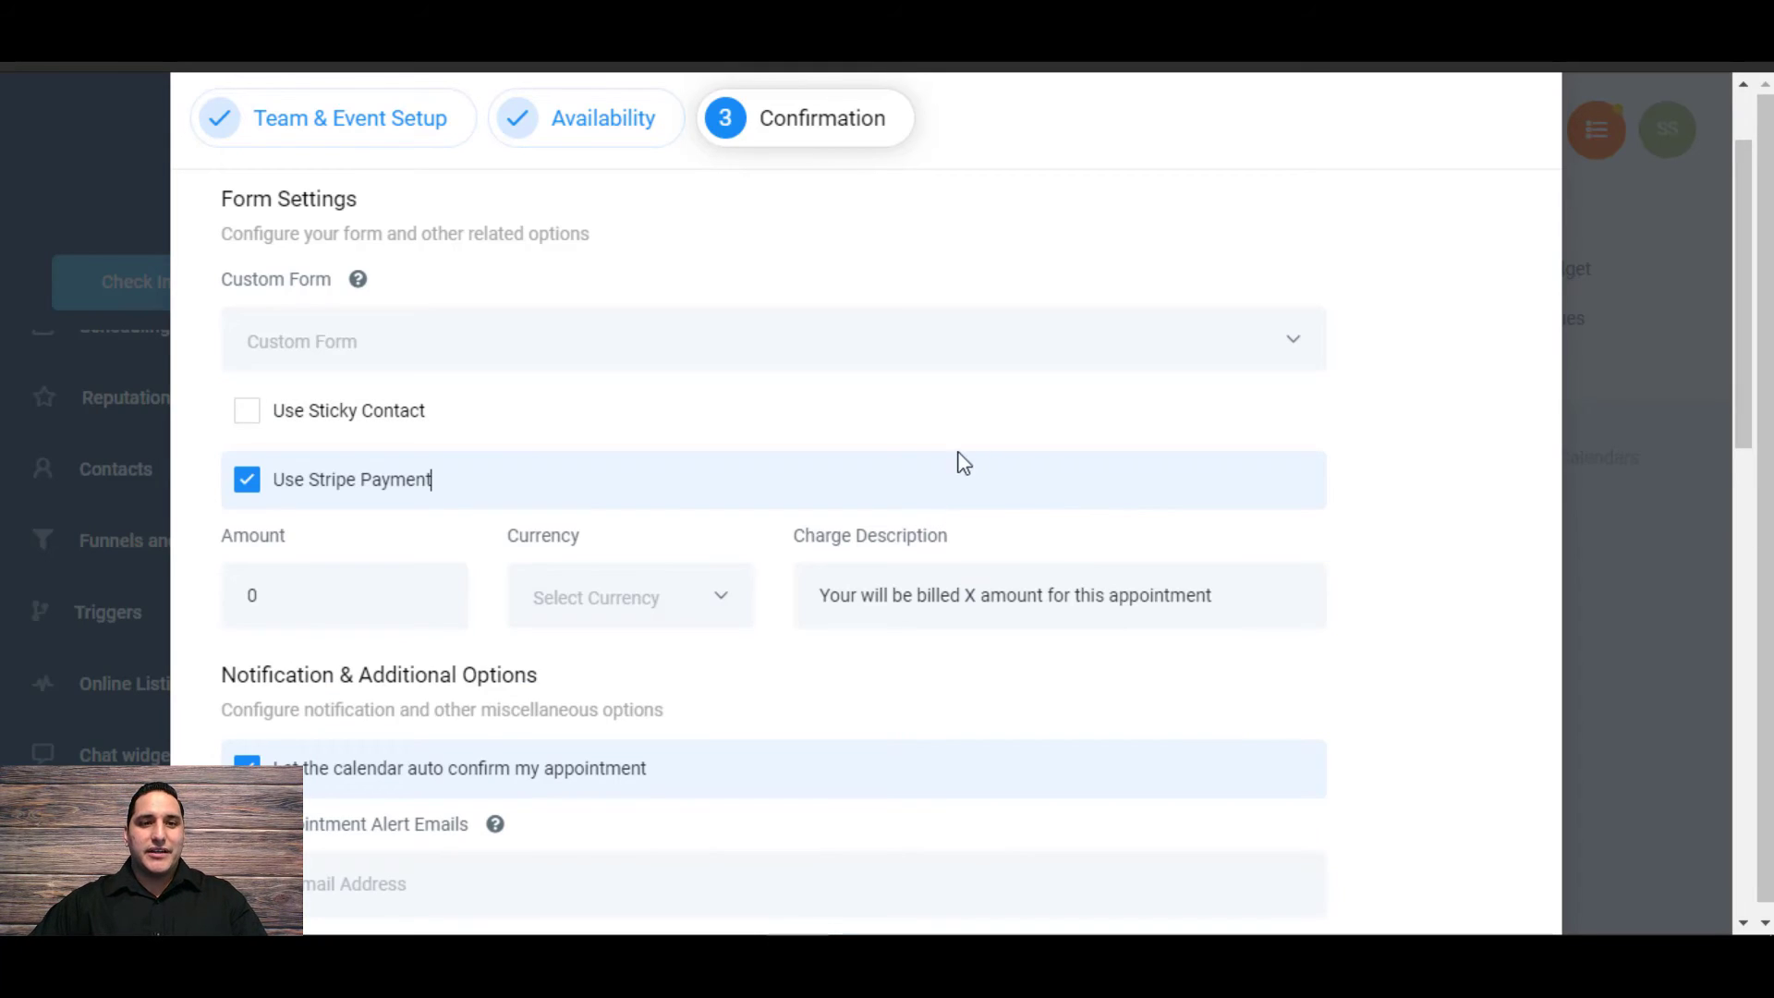
scroll(619, 374, "down", 1)
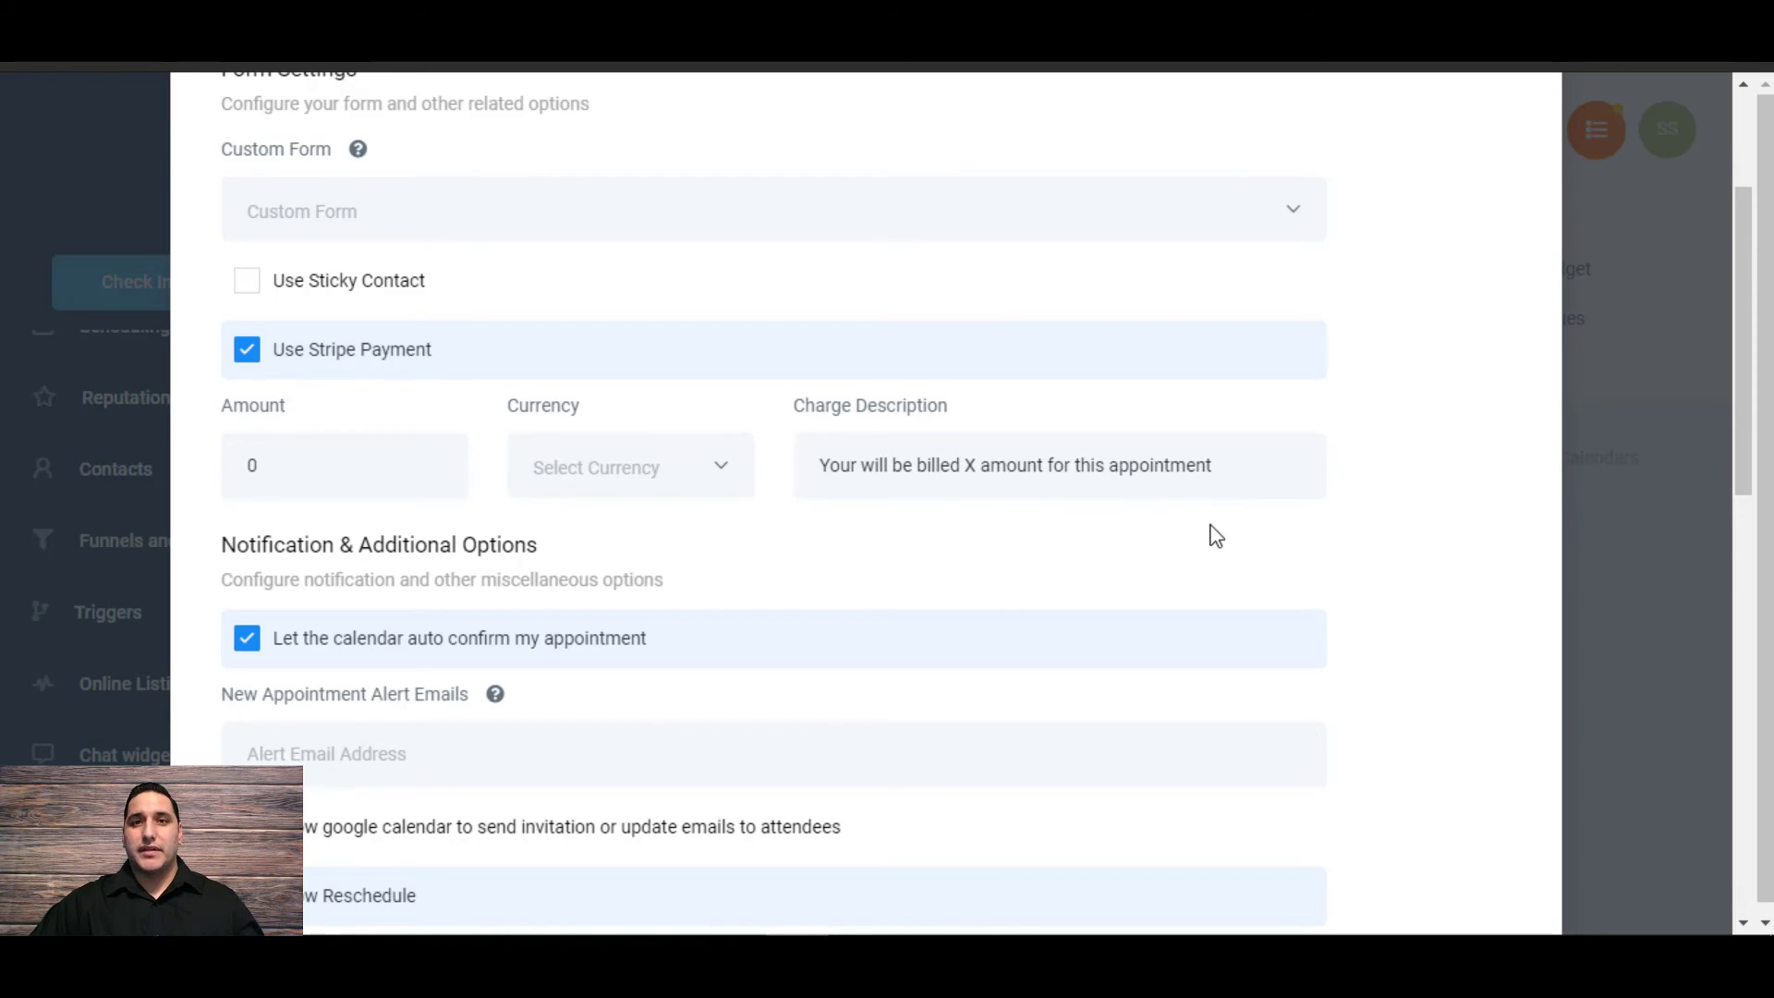
left_click(247, 353)
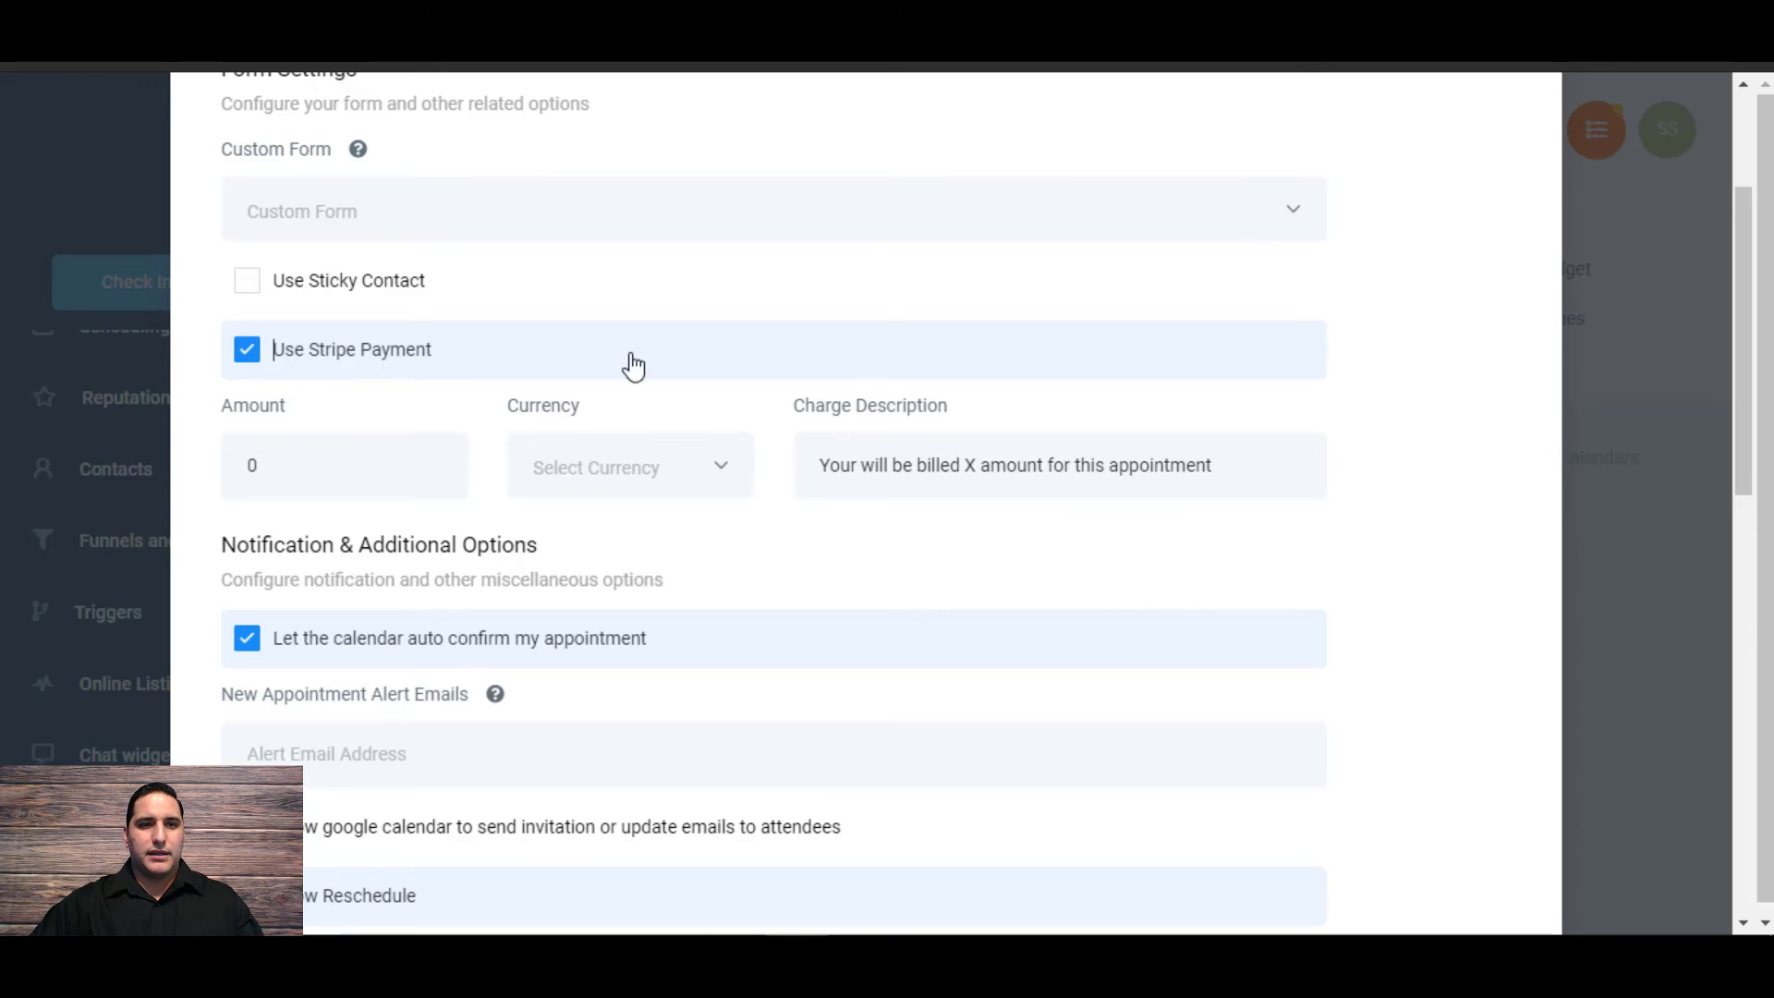
Review the notification and additional options, including auto confirmation, alert emails, rescheduling, cancellation, additional notes, Facebook Pixel ID and custom code.
scroll(487, 377, "down", 1)
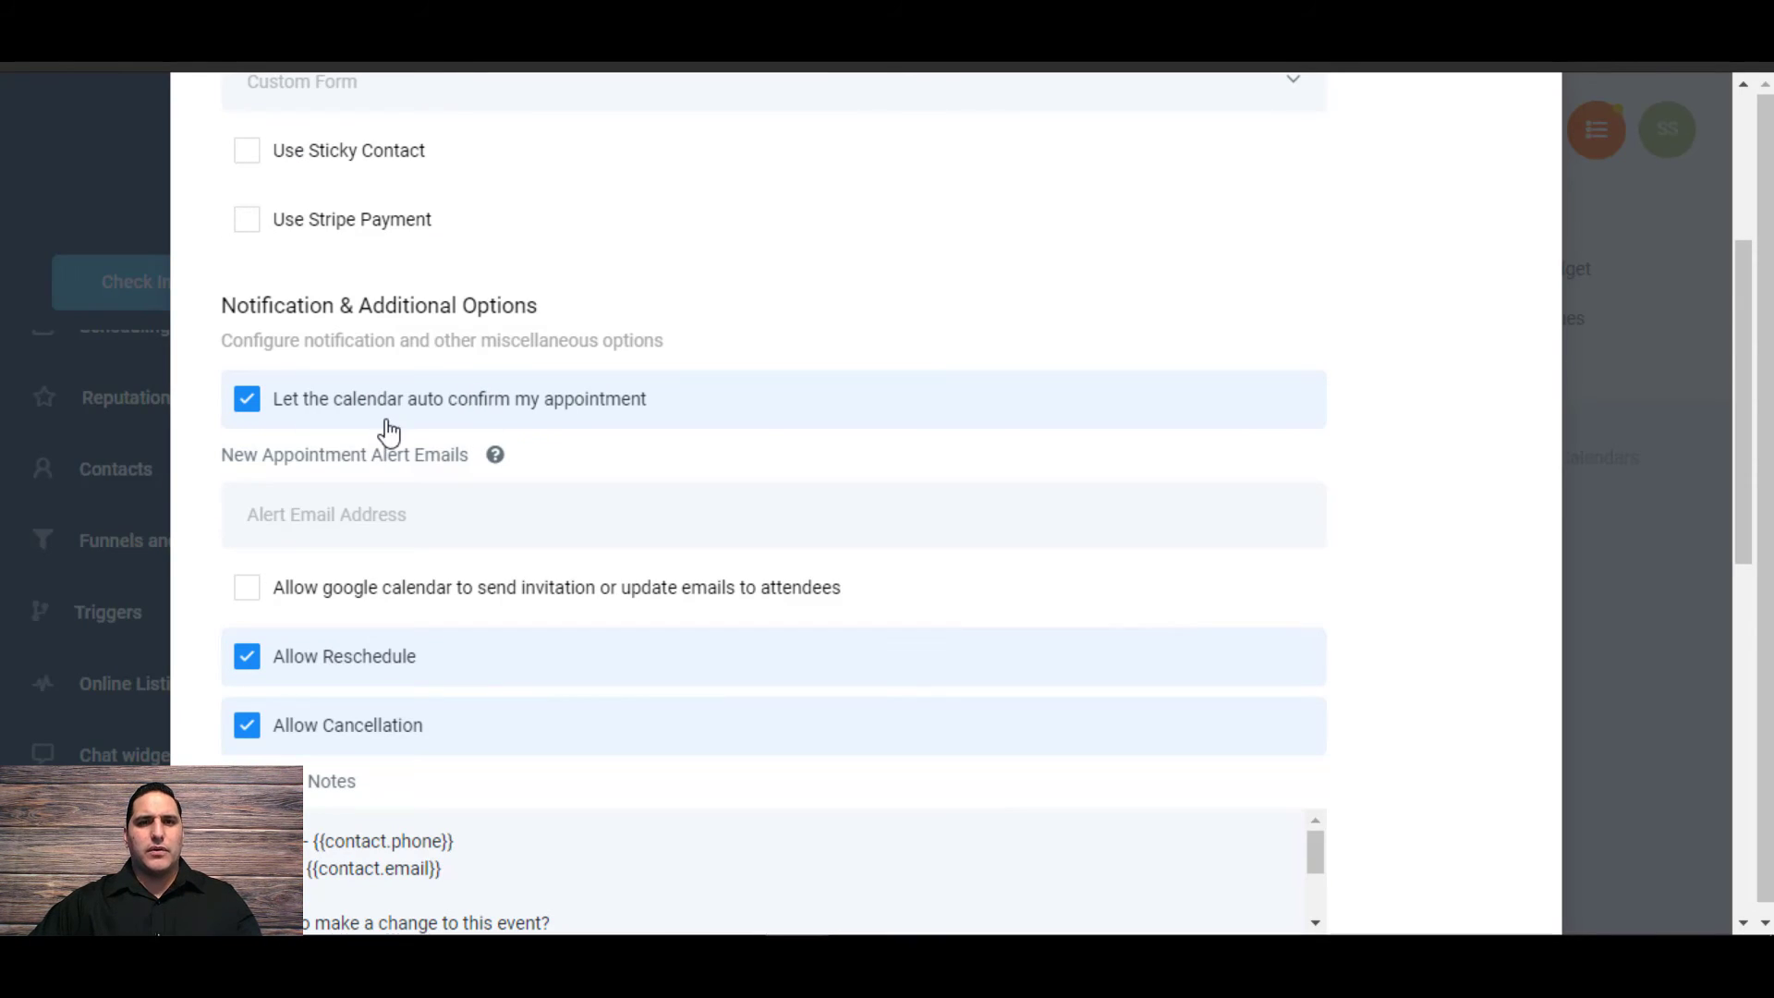
scroll(412, 424, "down", 1)
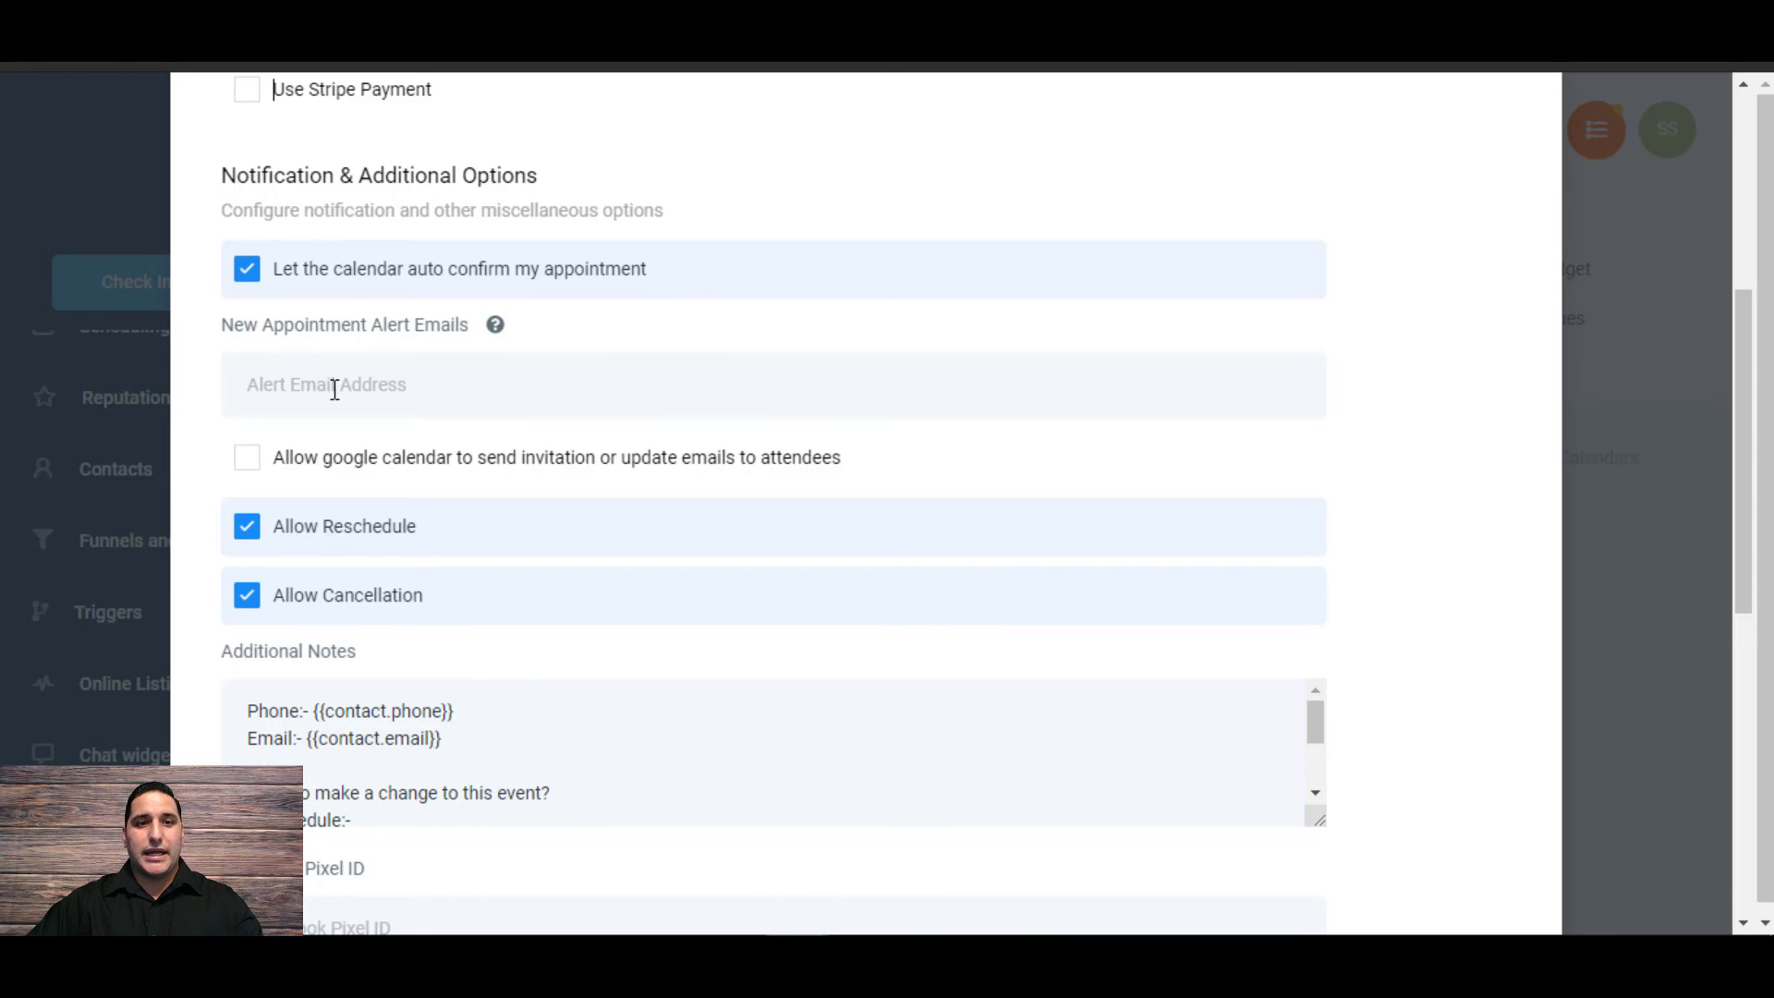
scroll(372, 285, "down", 2)
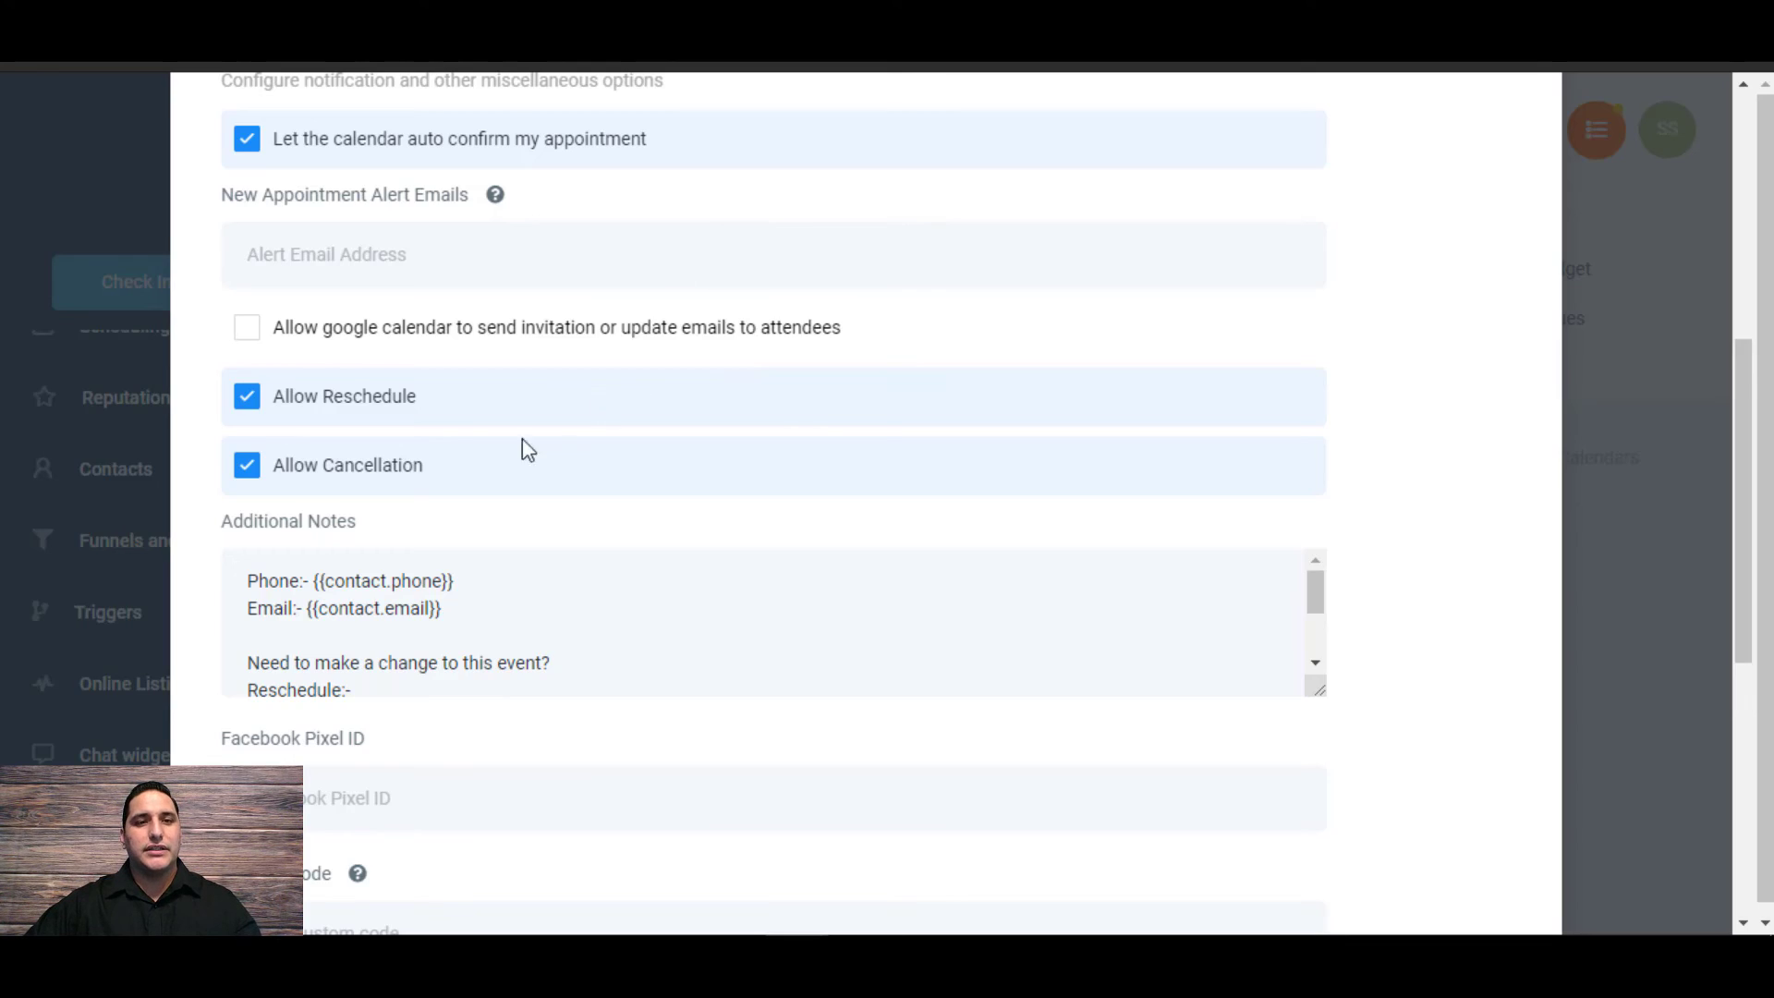
scroll(545, 434, "down", 3)
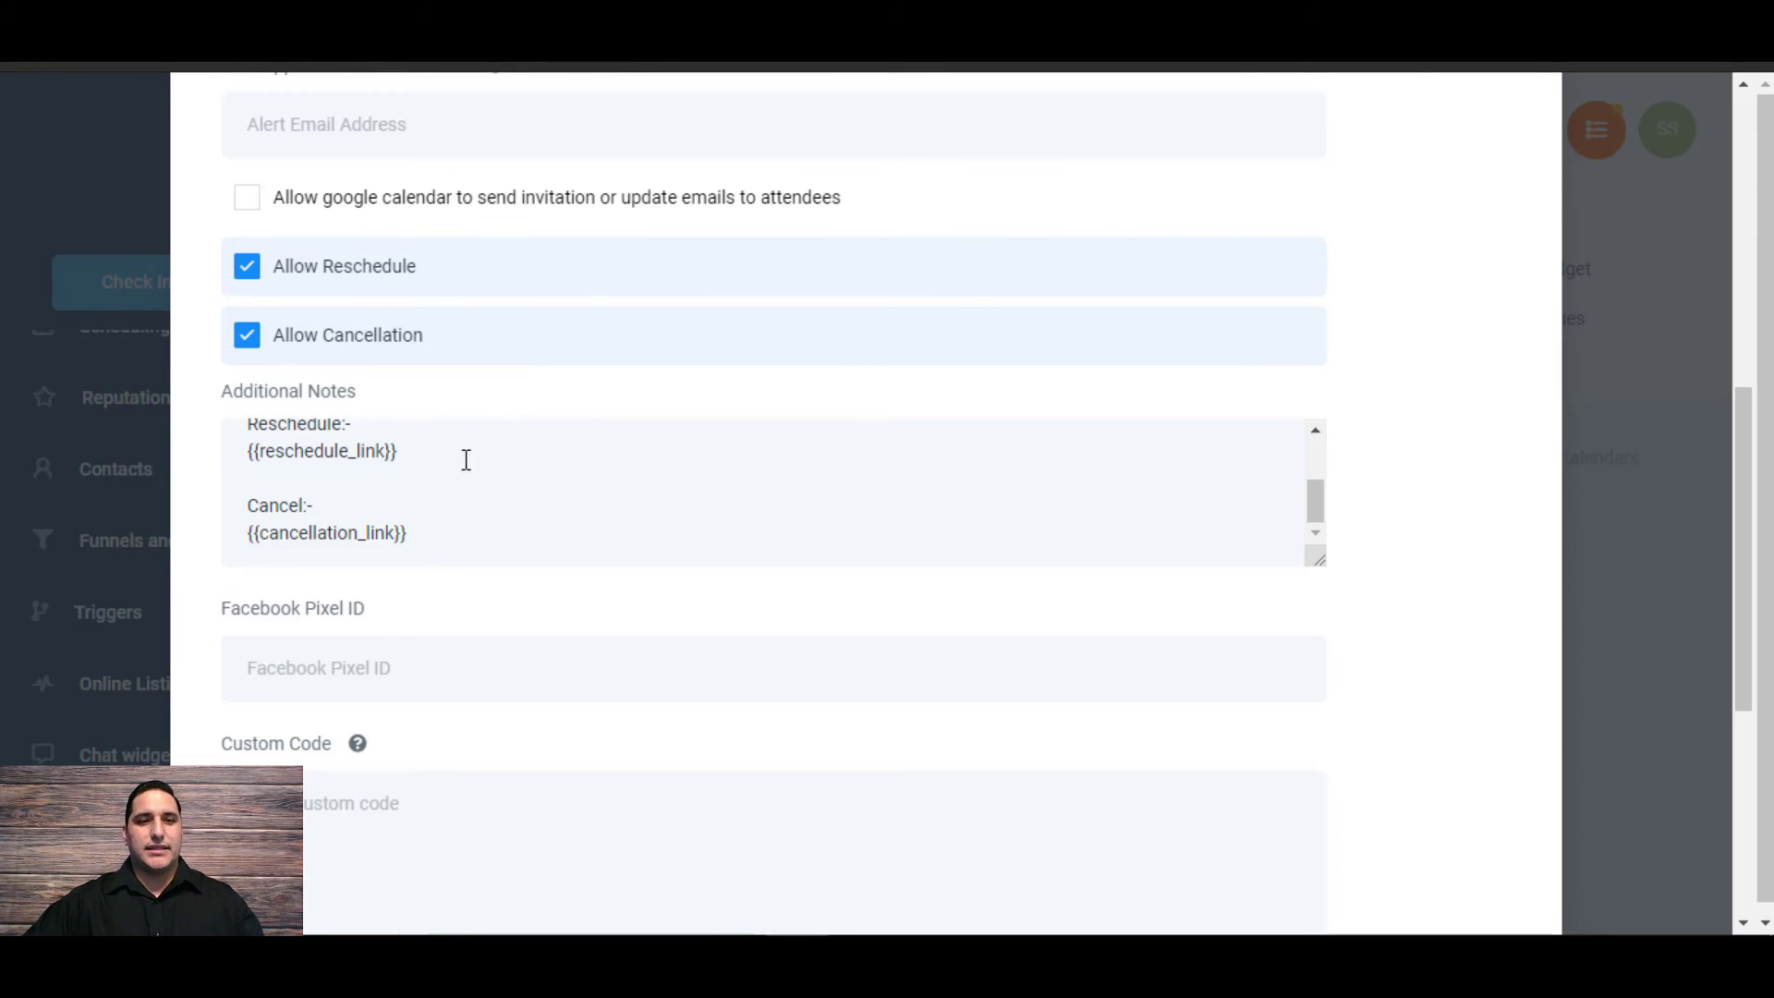
scroll(499, 512, "up", 2)
scroll(503, 511, "down", 2)
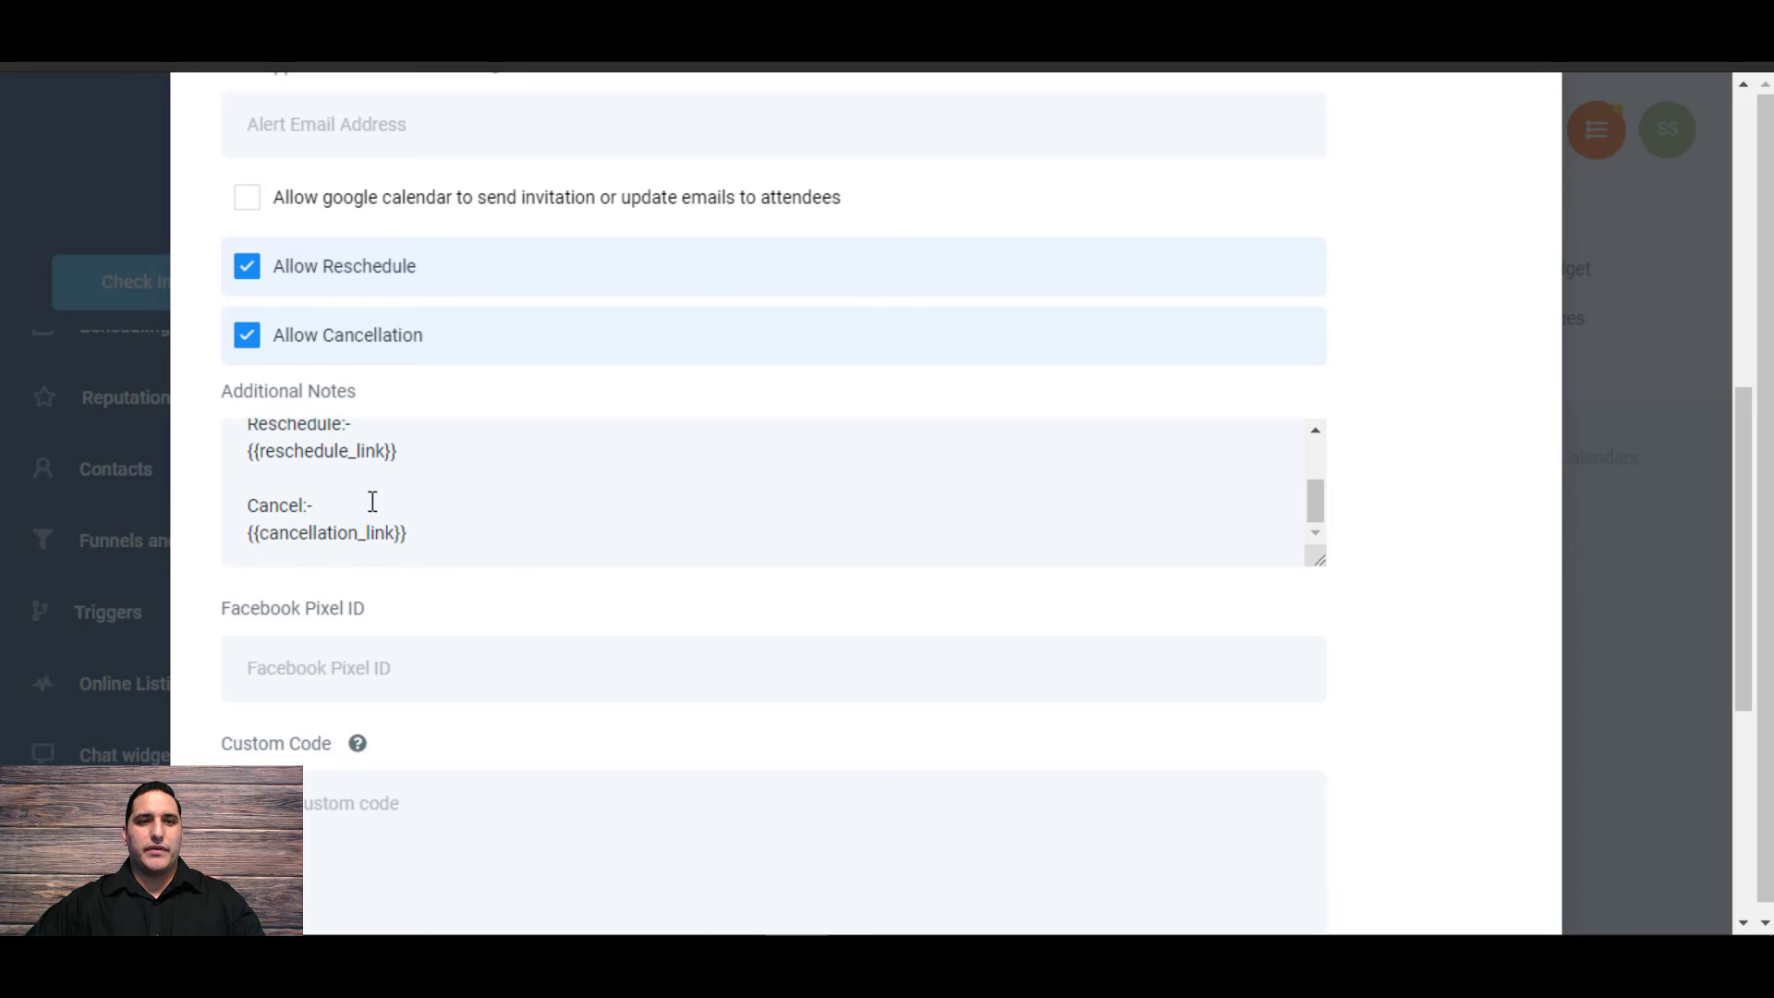
scroll(368, 502, "down", 1)
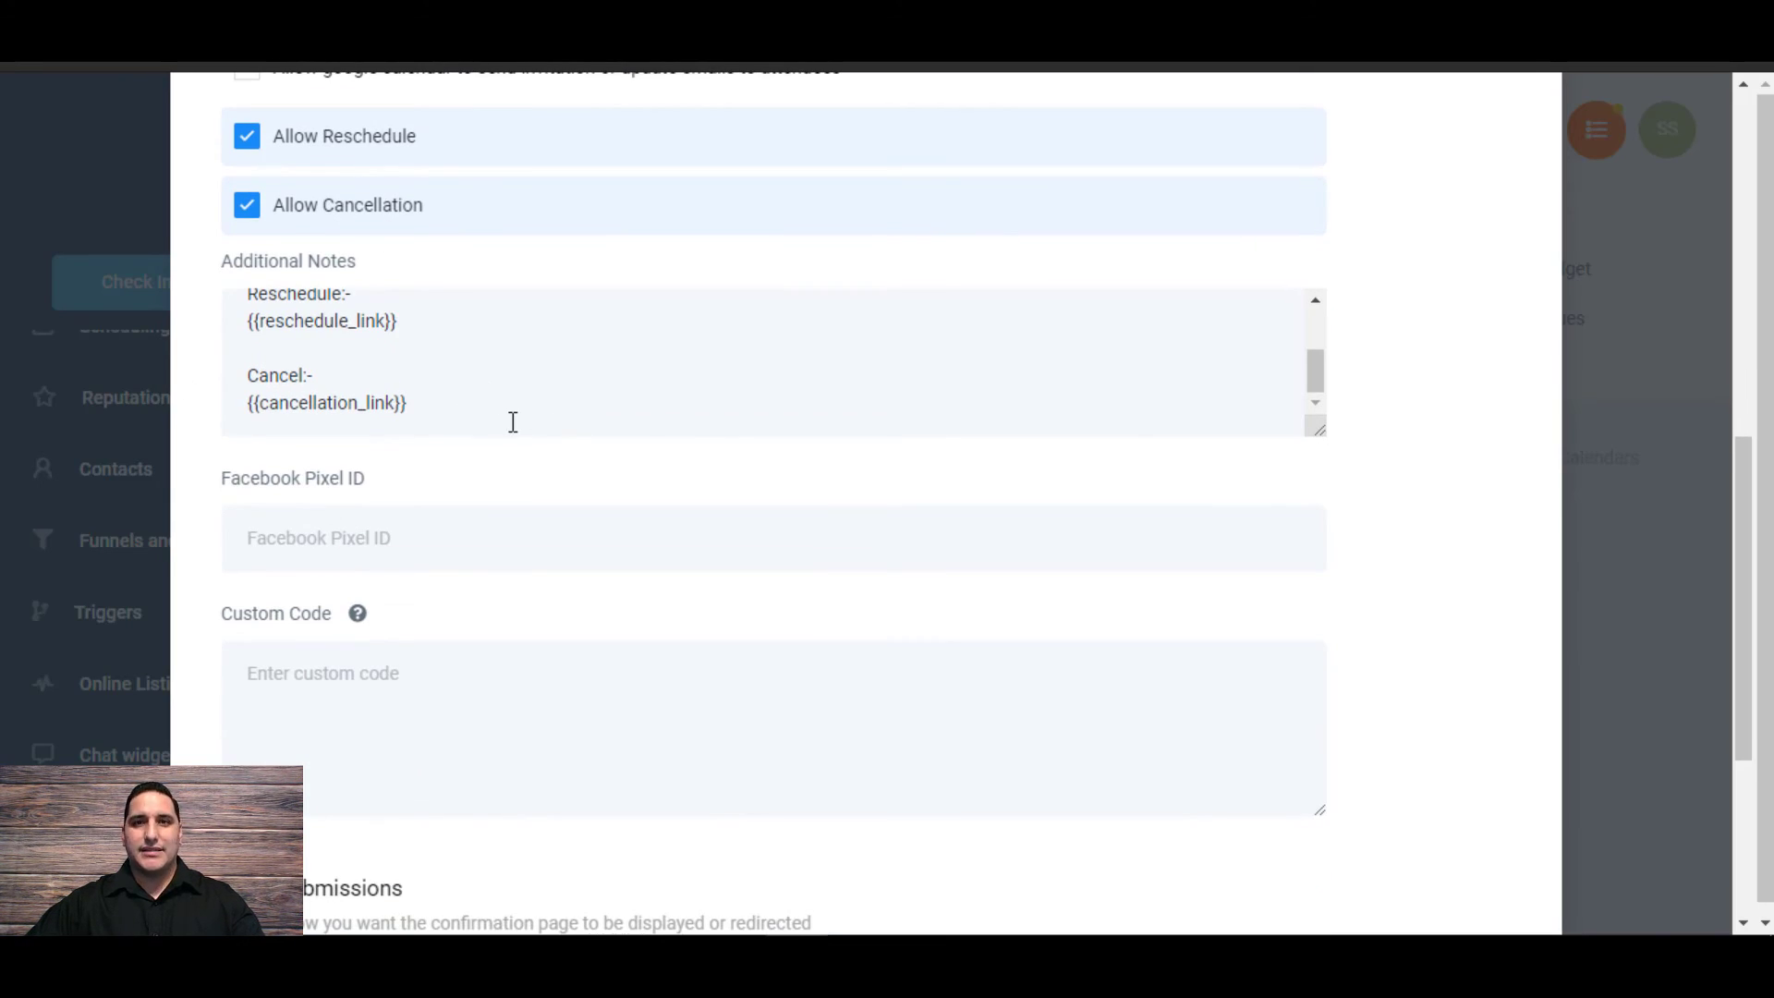
scroll(495, 444, "down", 1)
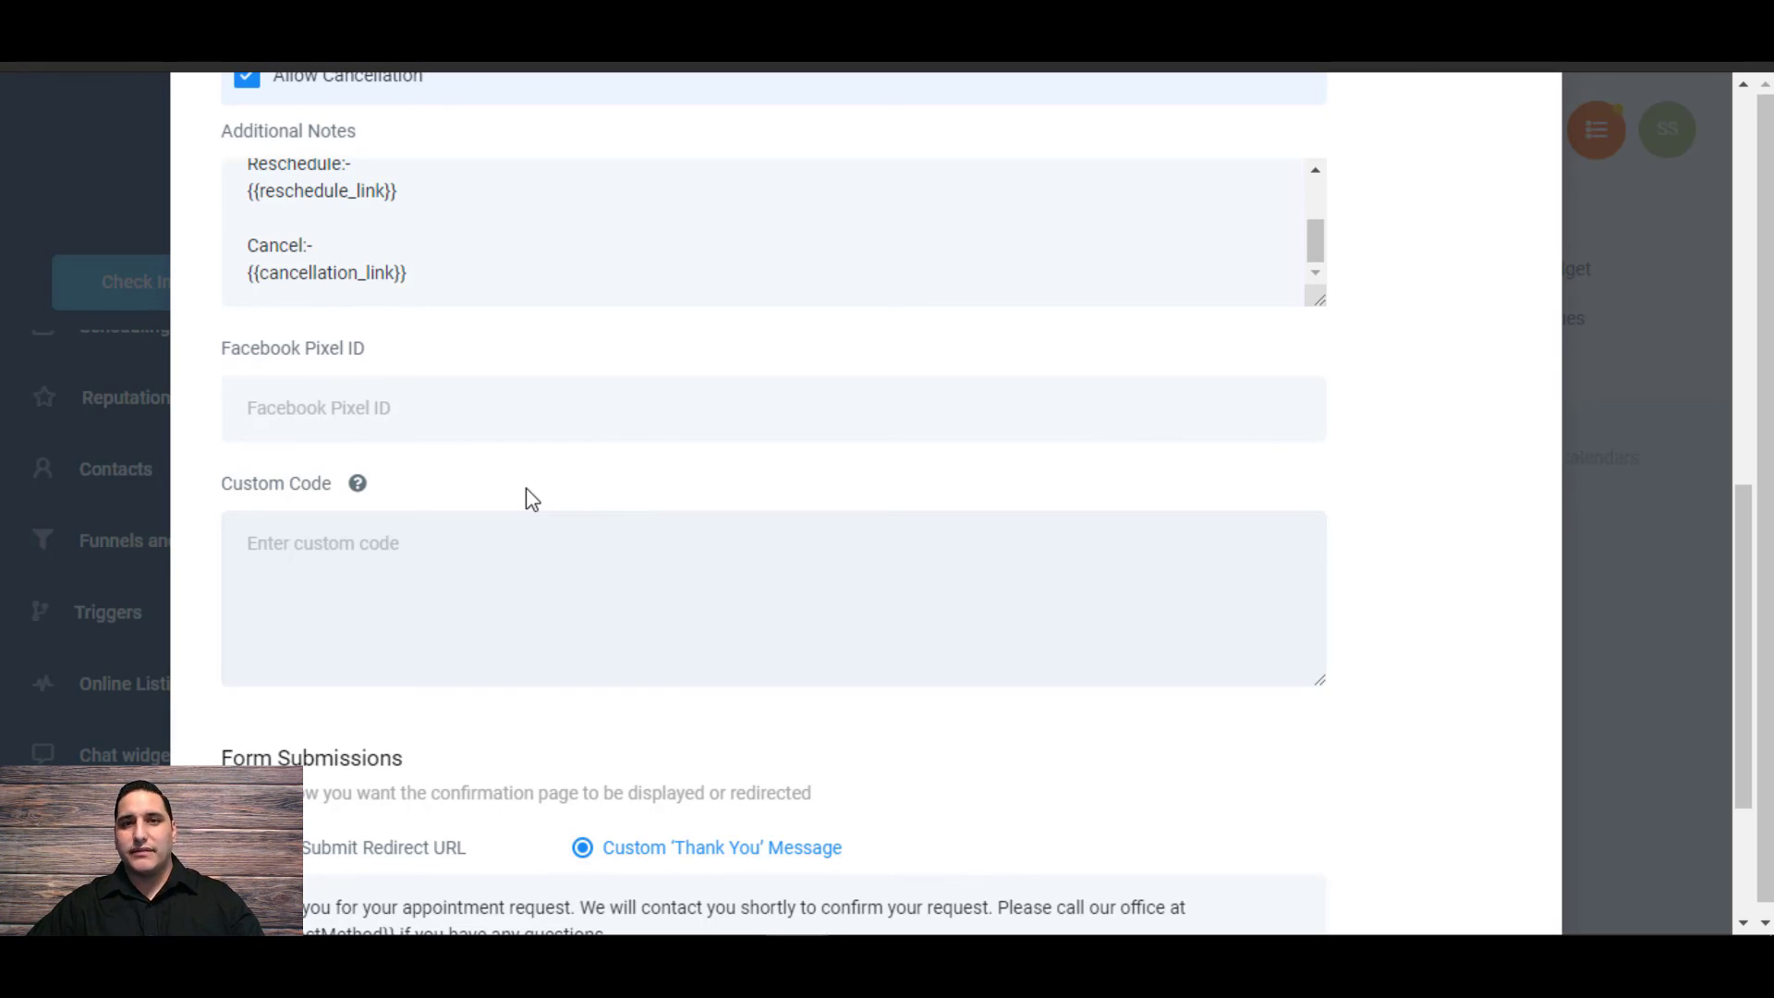
Keep the default Custom 'Thank You' Message for form submissions and complete the calendar setup.
scroll(684, 563, "down", 3)
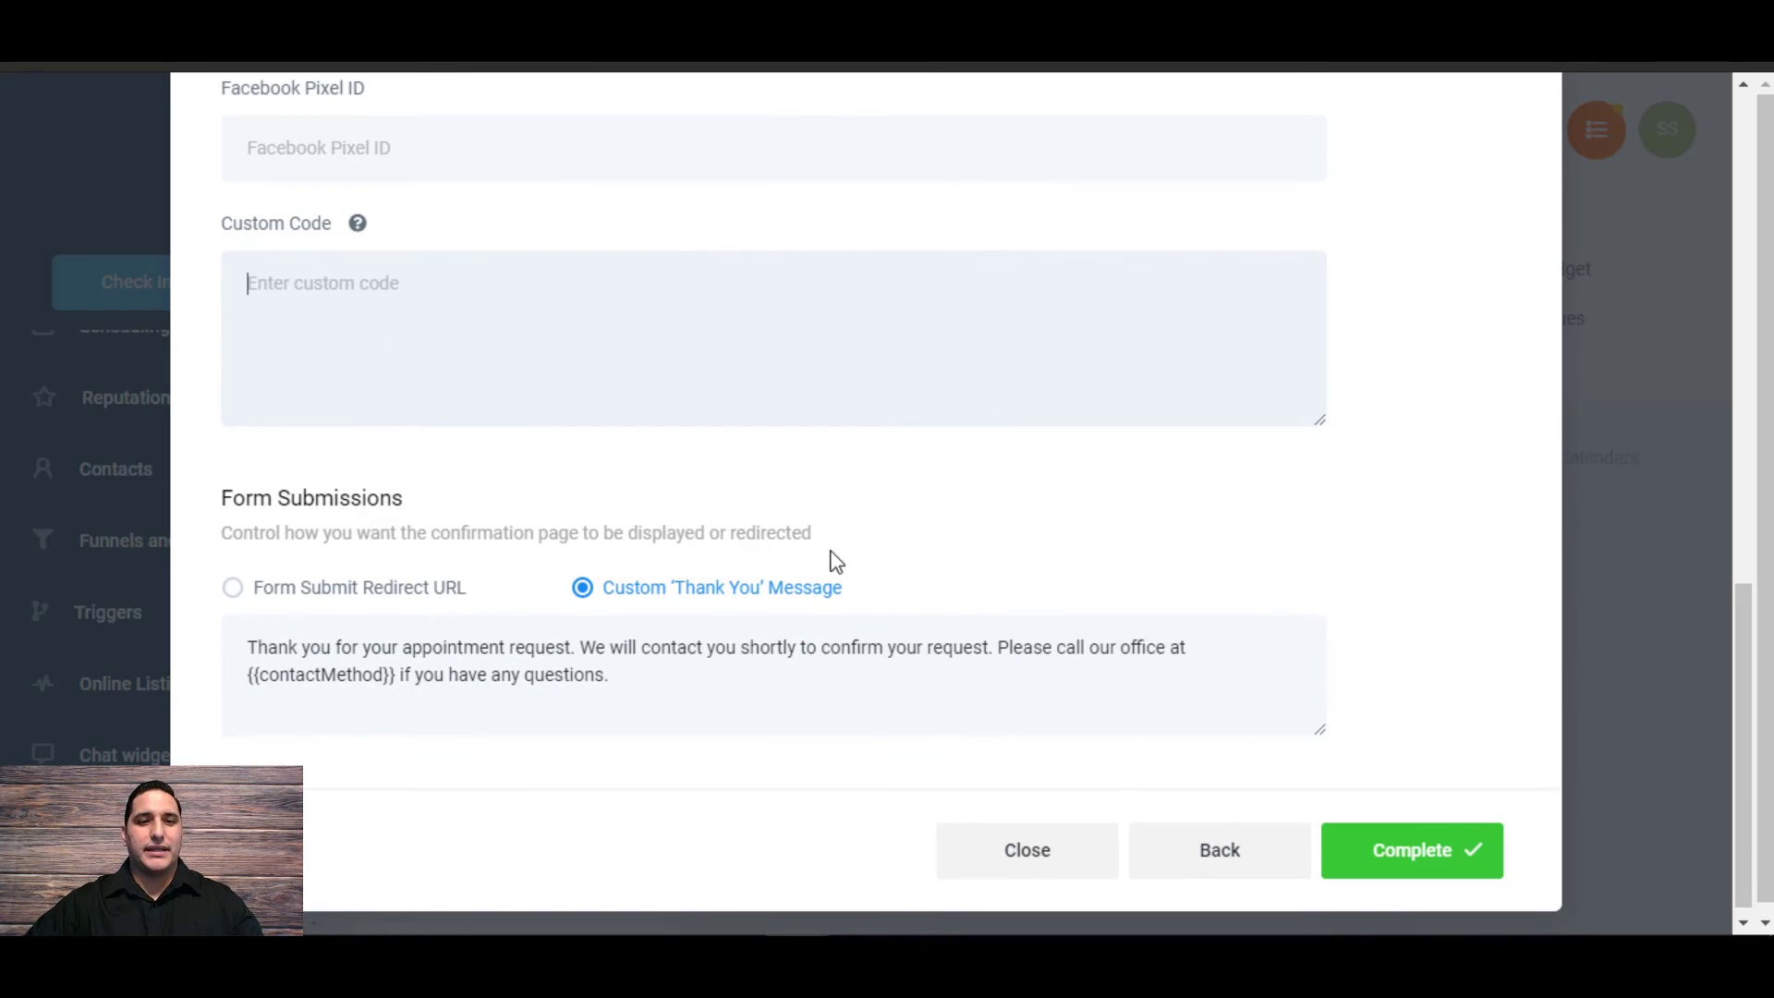
scroll(831, 563, "down", 1)
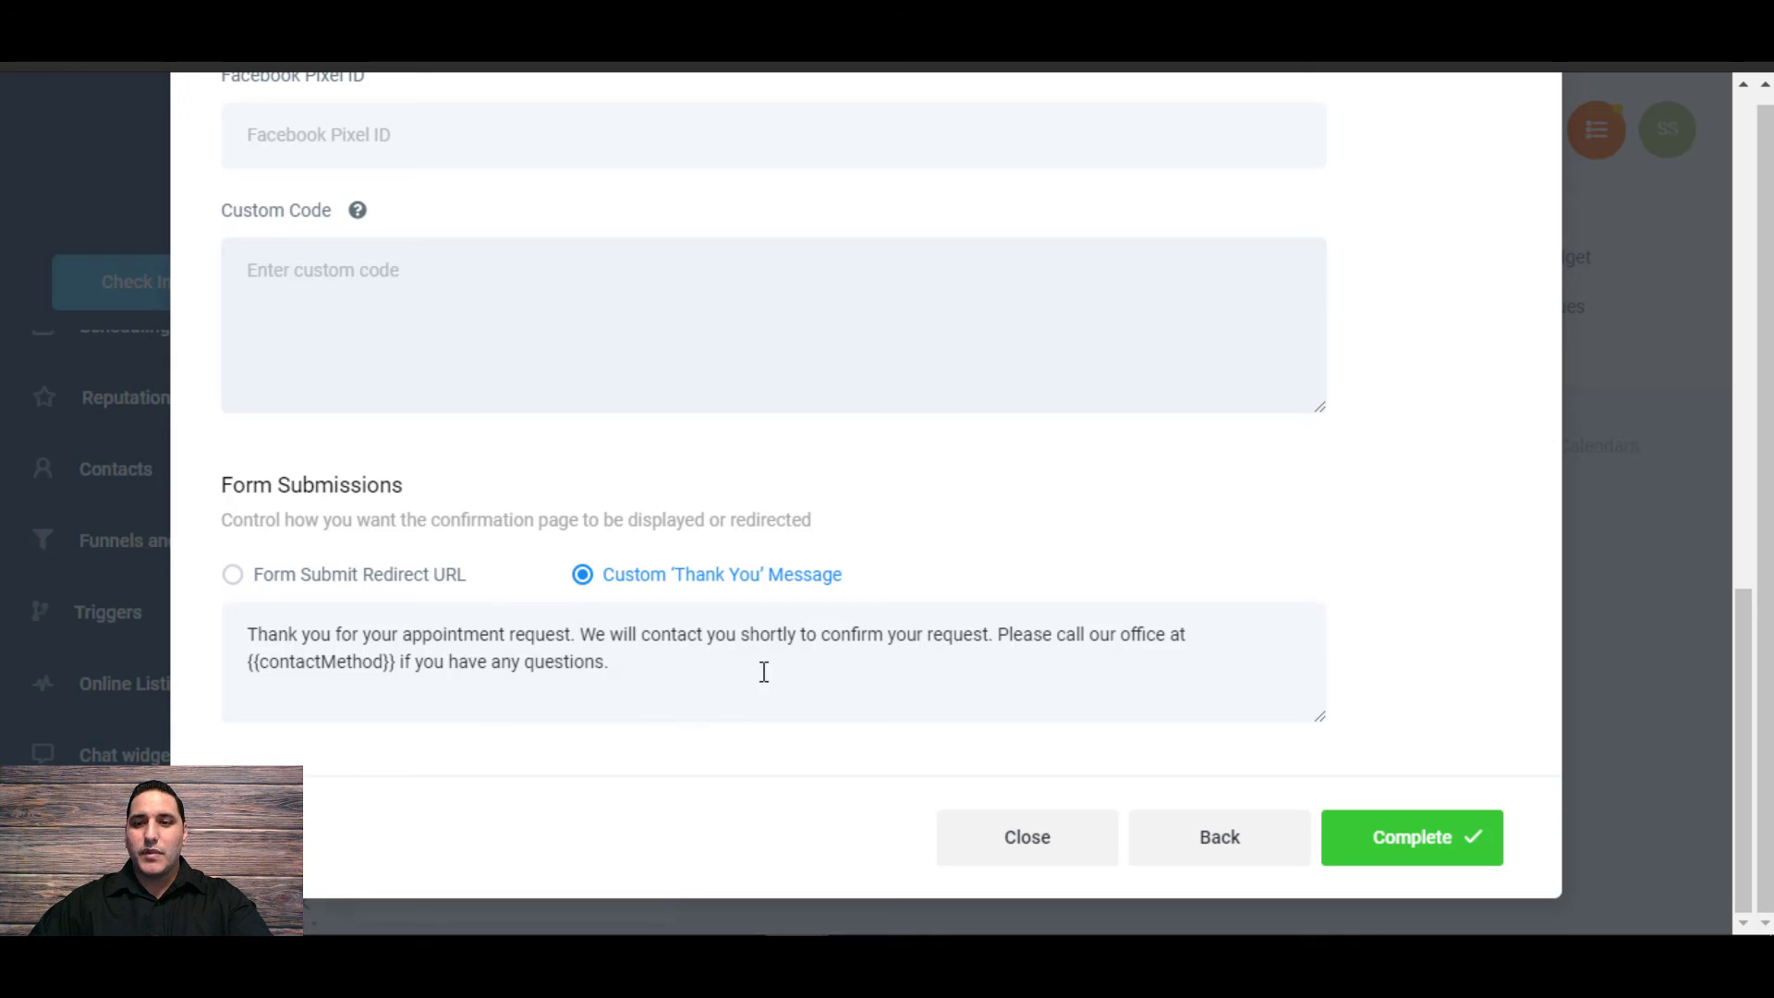
left_click(1437, 848)
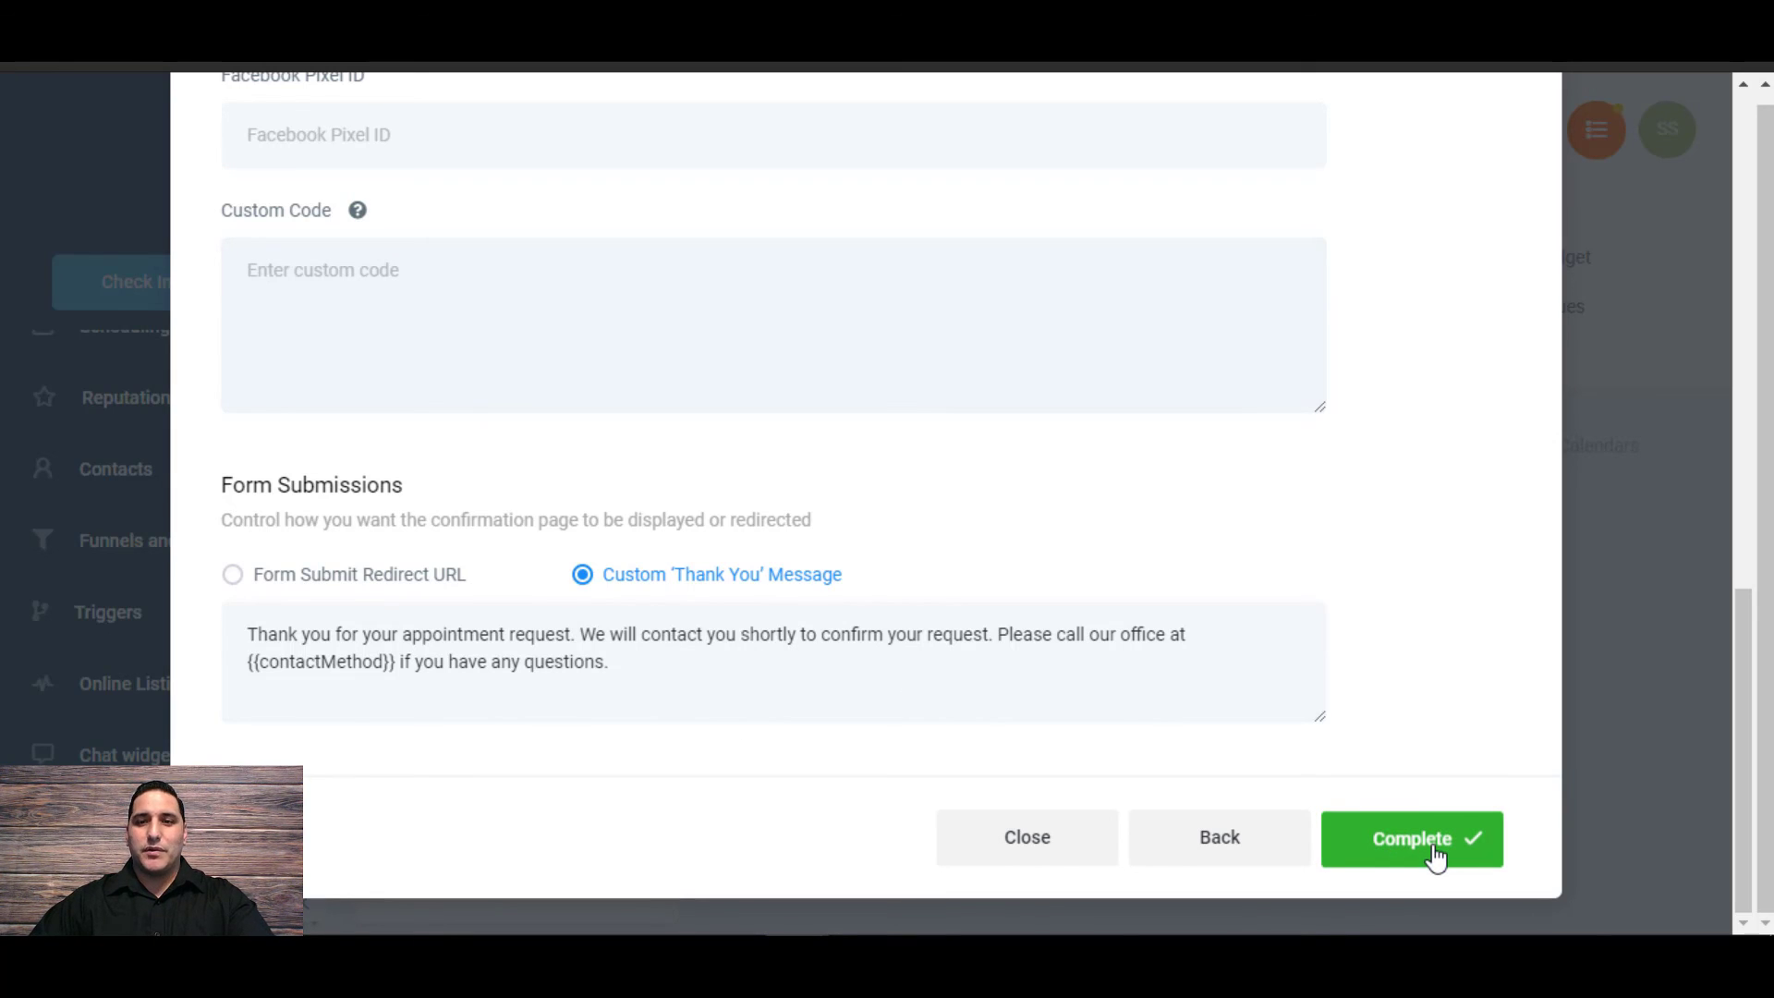
left_click(1435, 851)
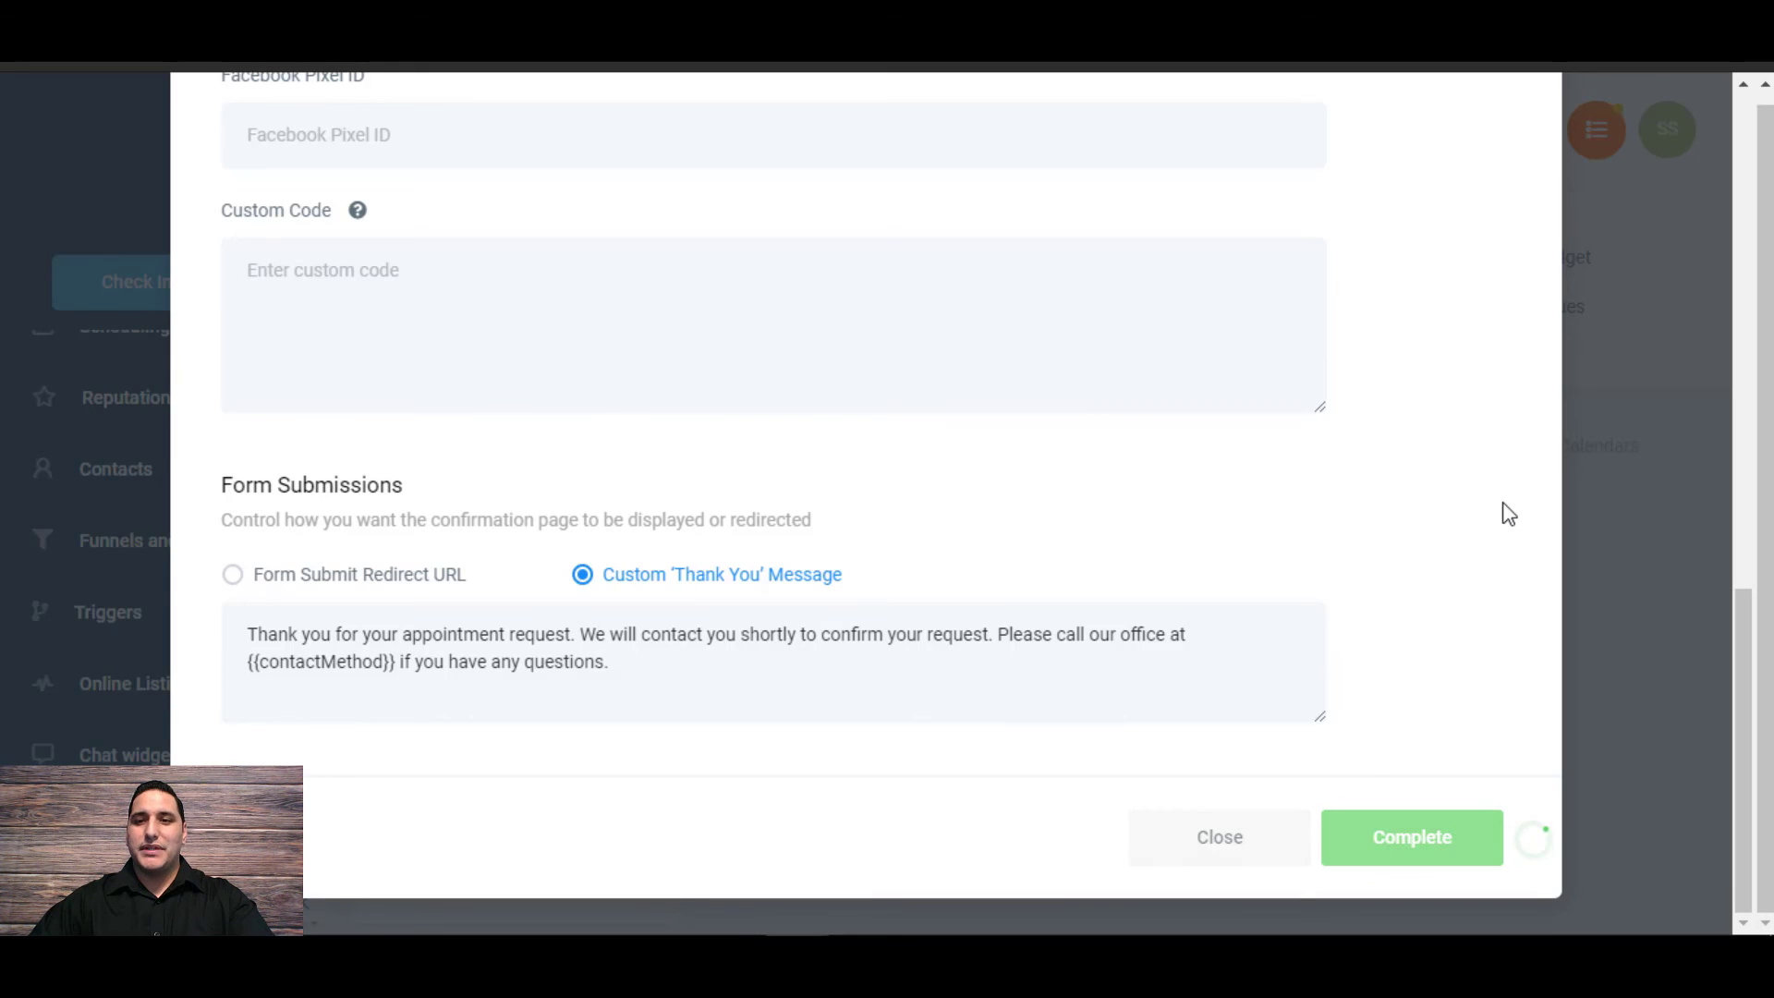